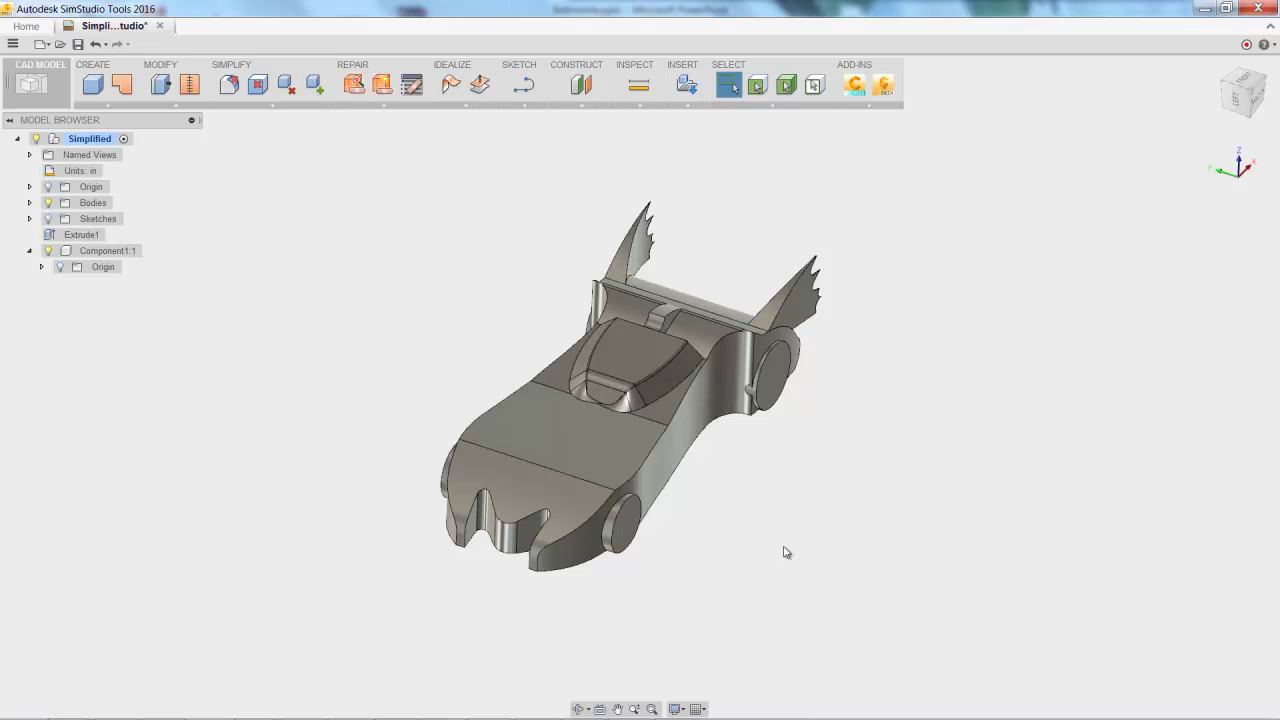
- Build an external box-shaped fluid volume around the car body with a 0.20 in offset
left_click(110, 105)
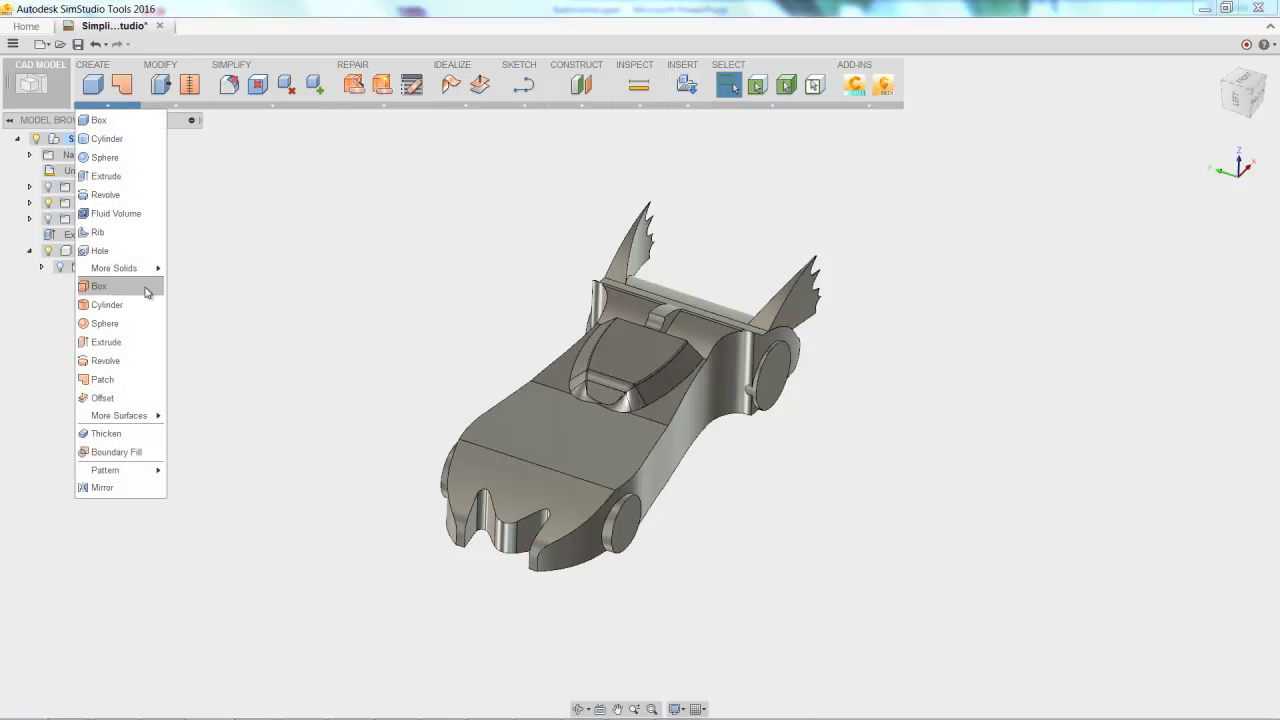
left_click(129, 221)
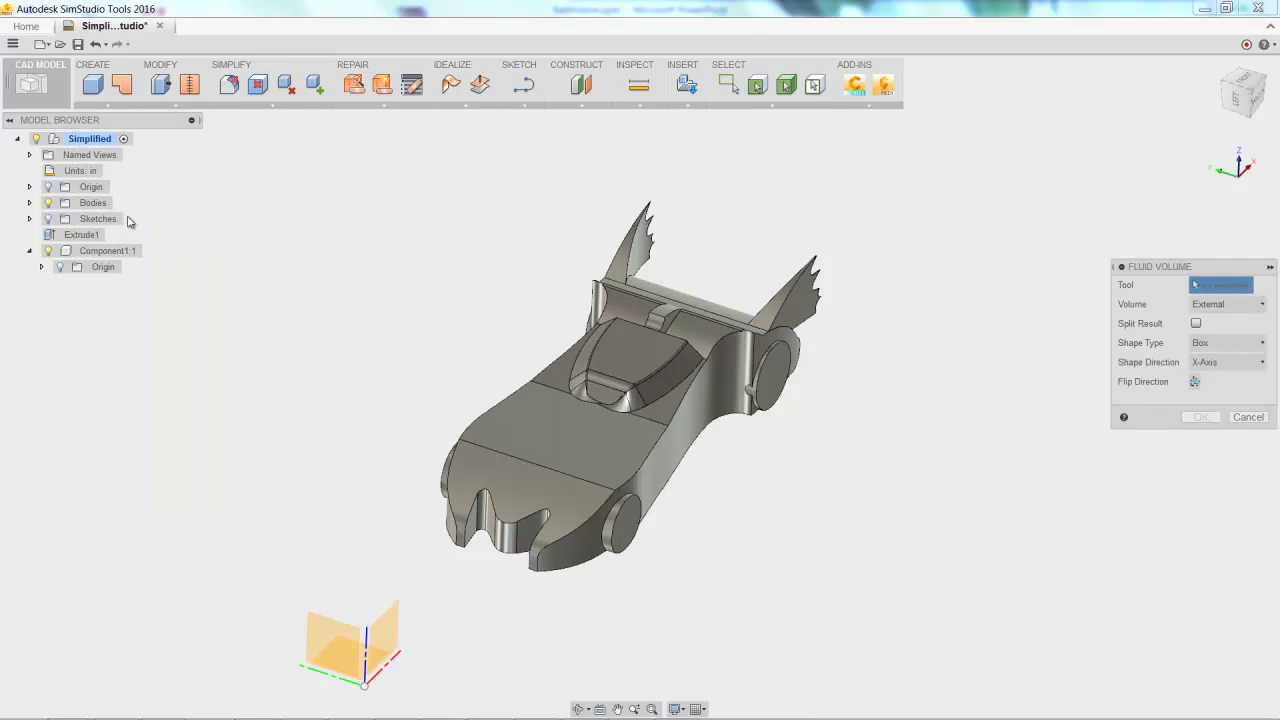
left_click(468, 477)
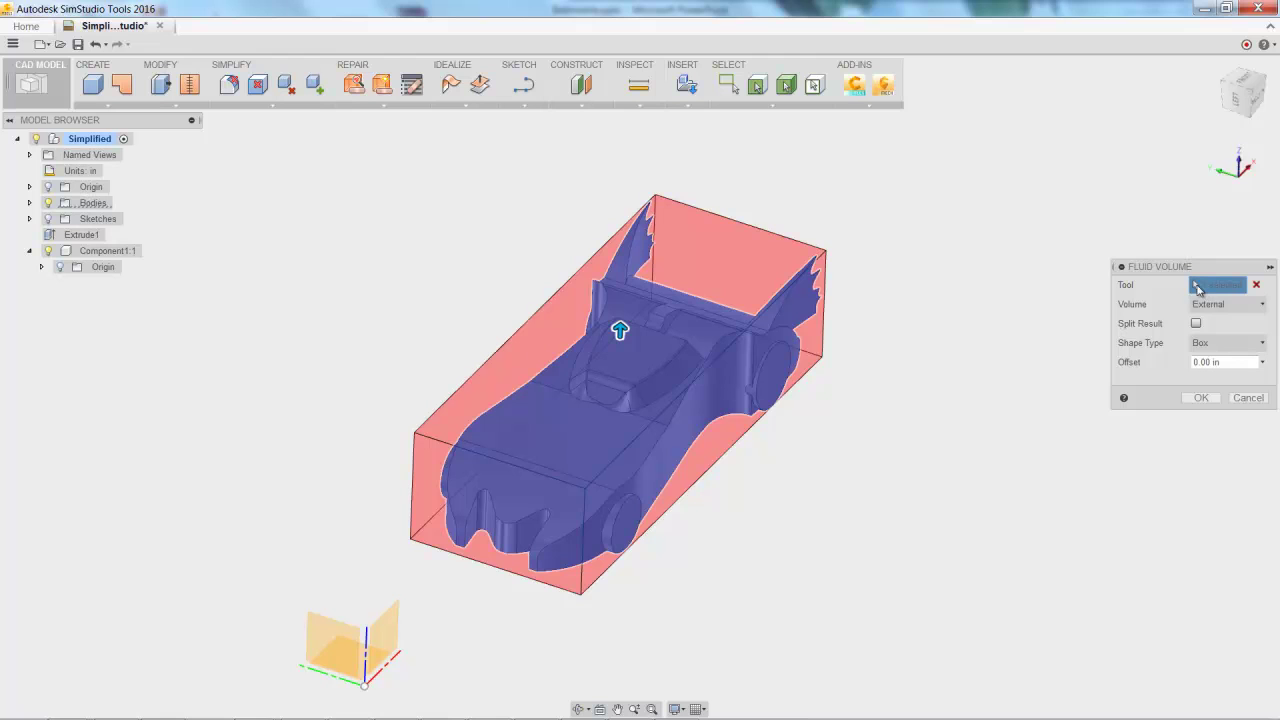
left_click(1258, 306)
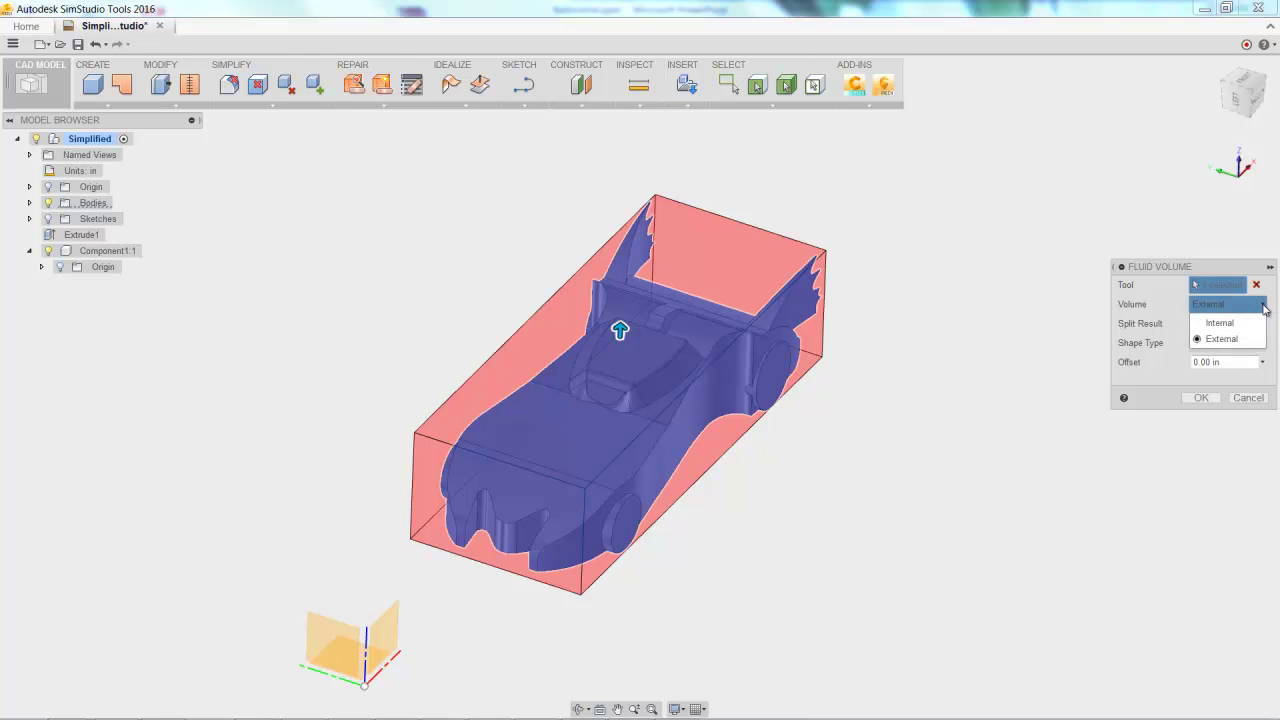
left_click(1163, 385)
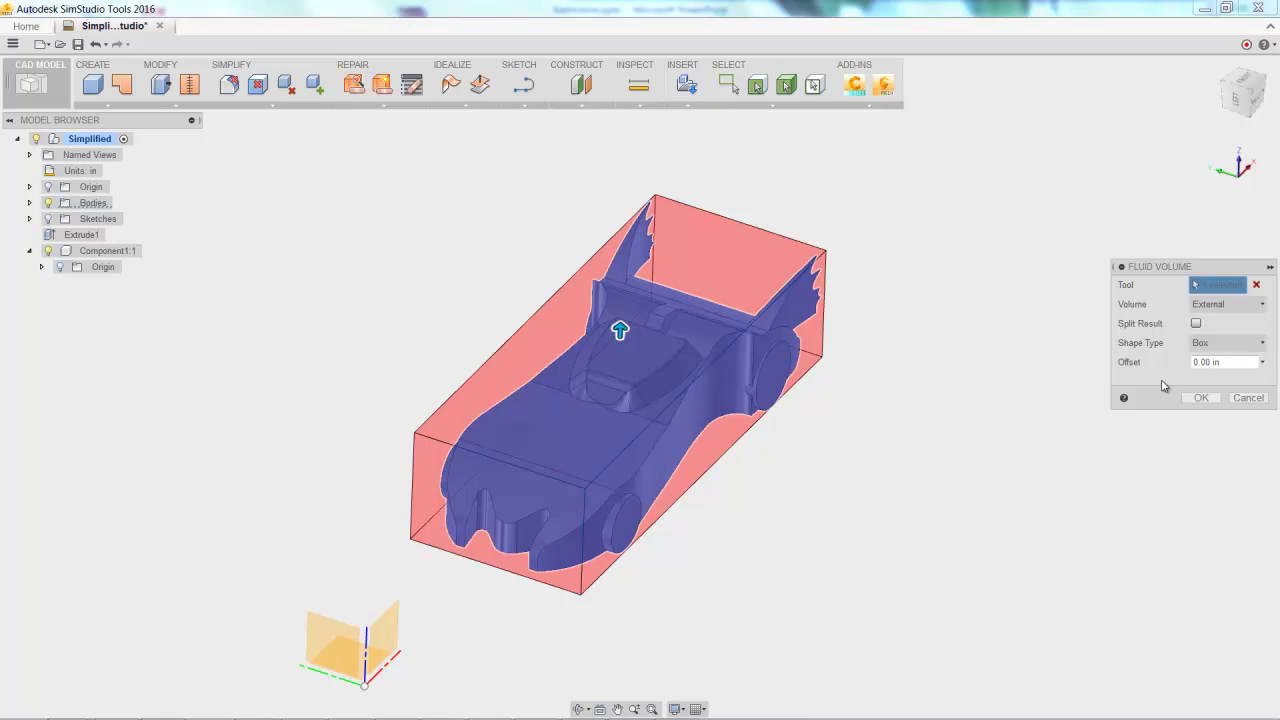
left_click(1230, 344)
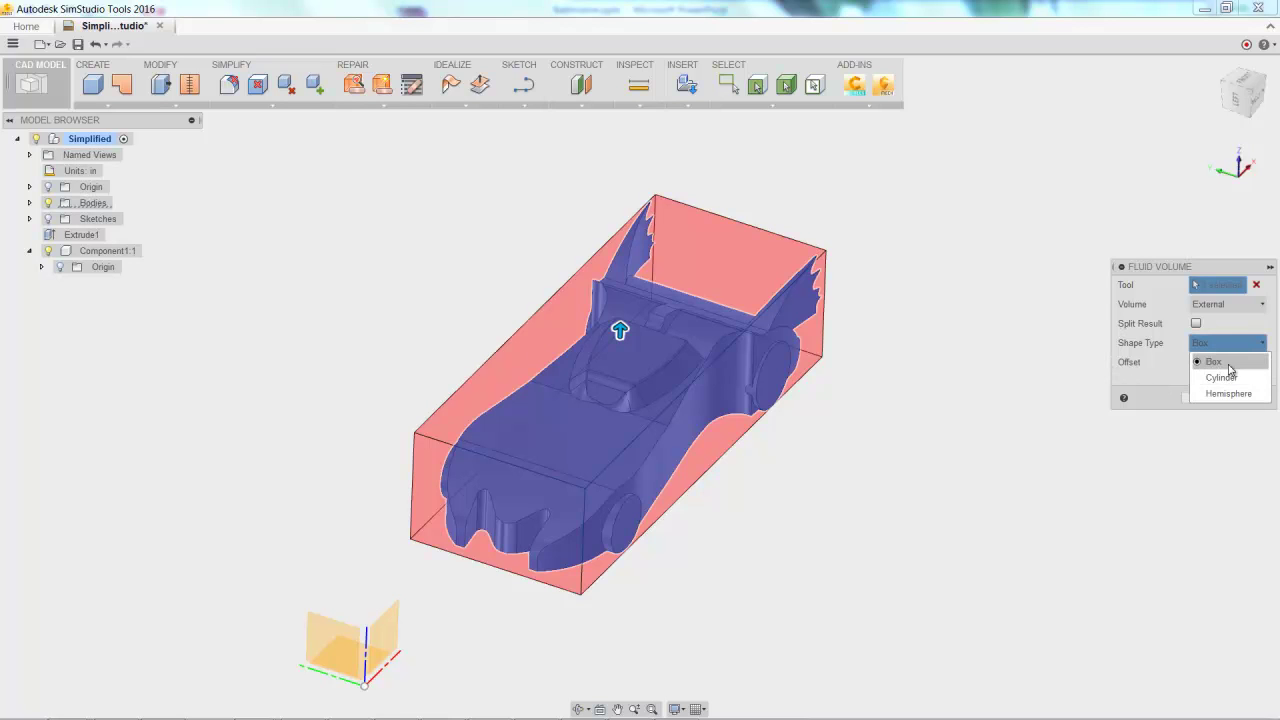
left_click(1215, 361)
left_click_drag(620, 331, 620, 299)
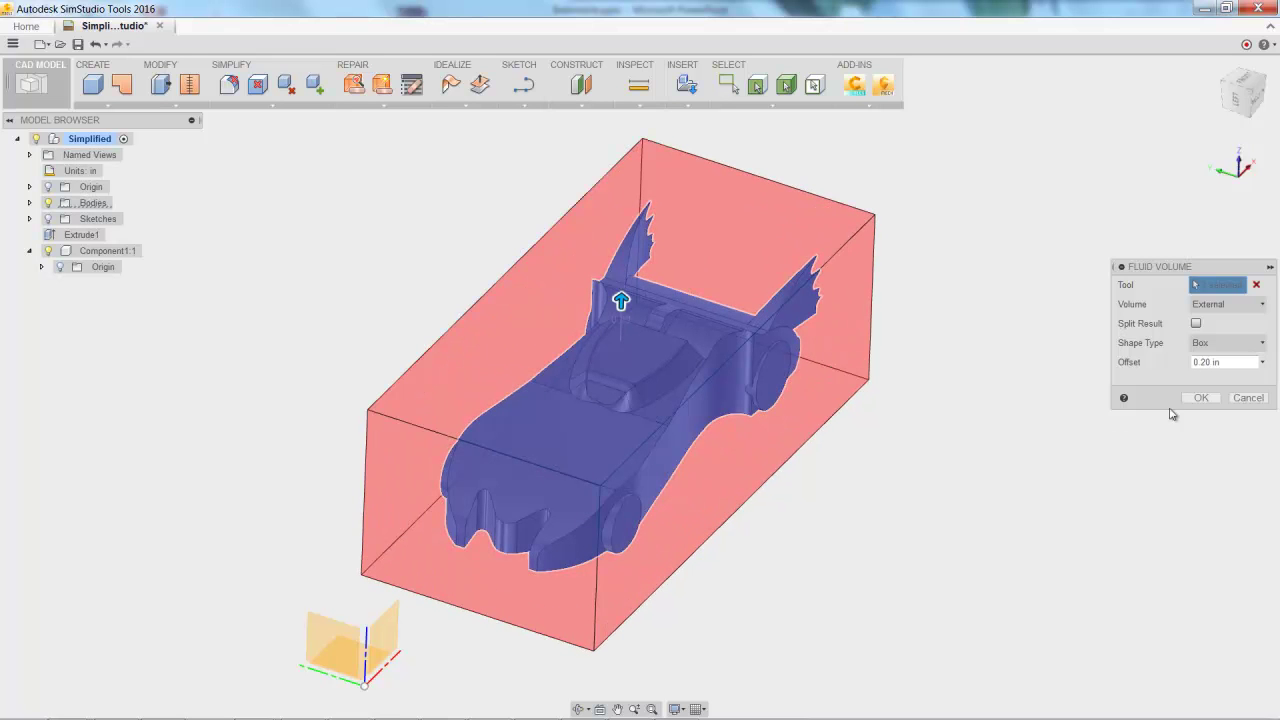
left_click(1199, 398)
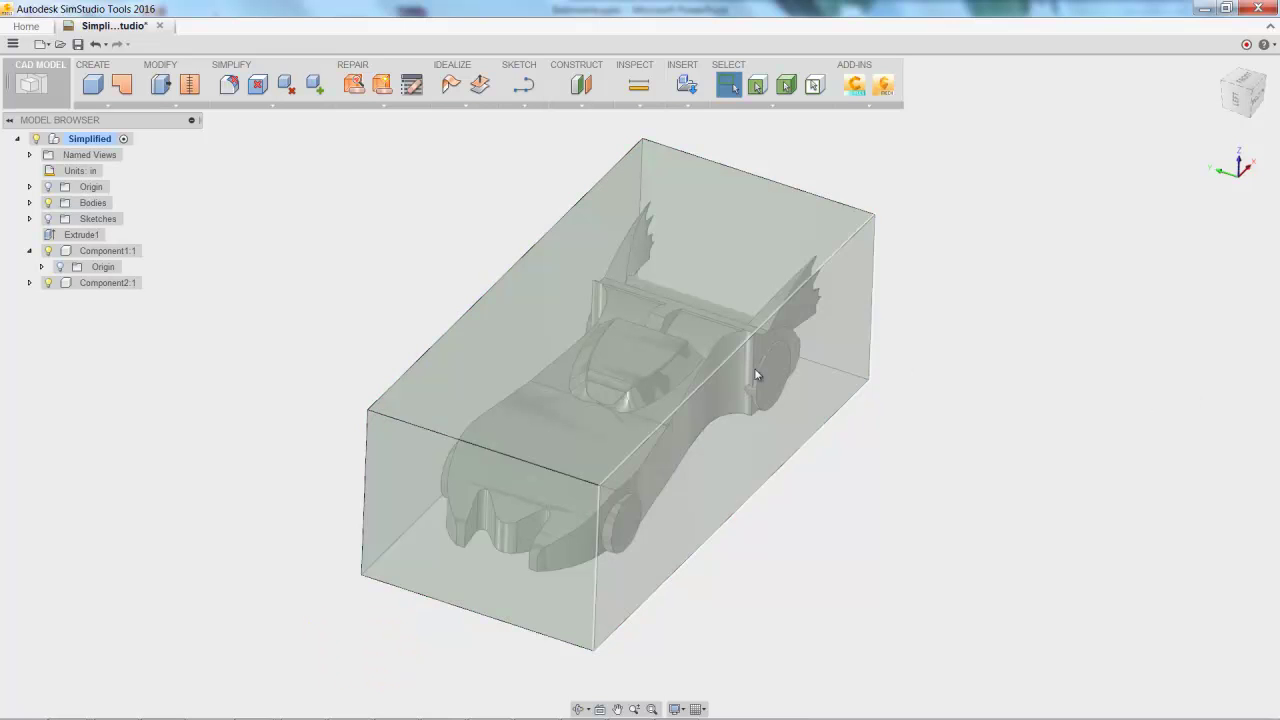
- Launch Simulate in CFD Flex with the study name changed to 'Batmobile'
left_click(869, 105)
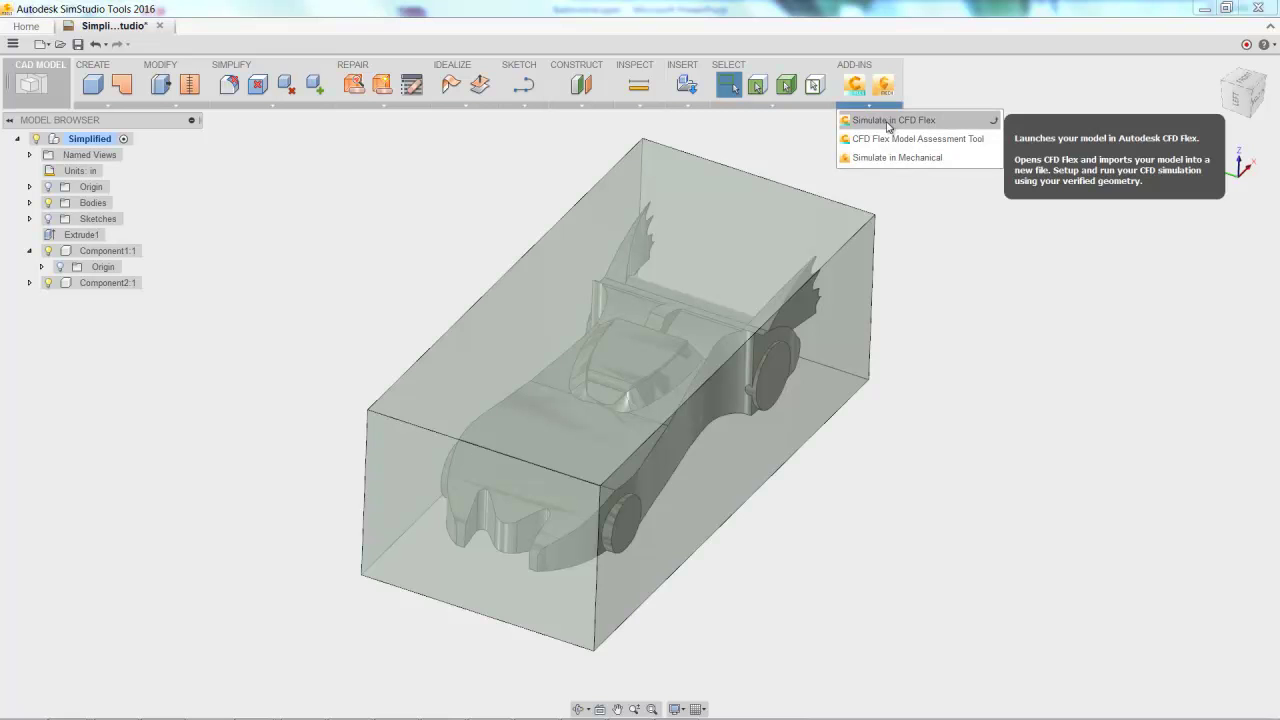
left_click(887, 121)
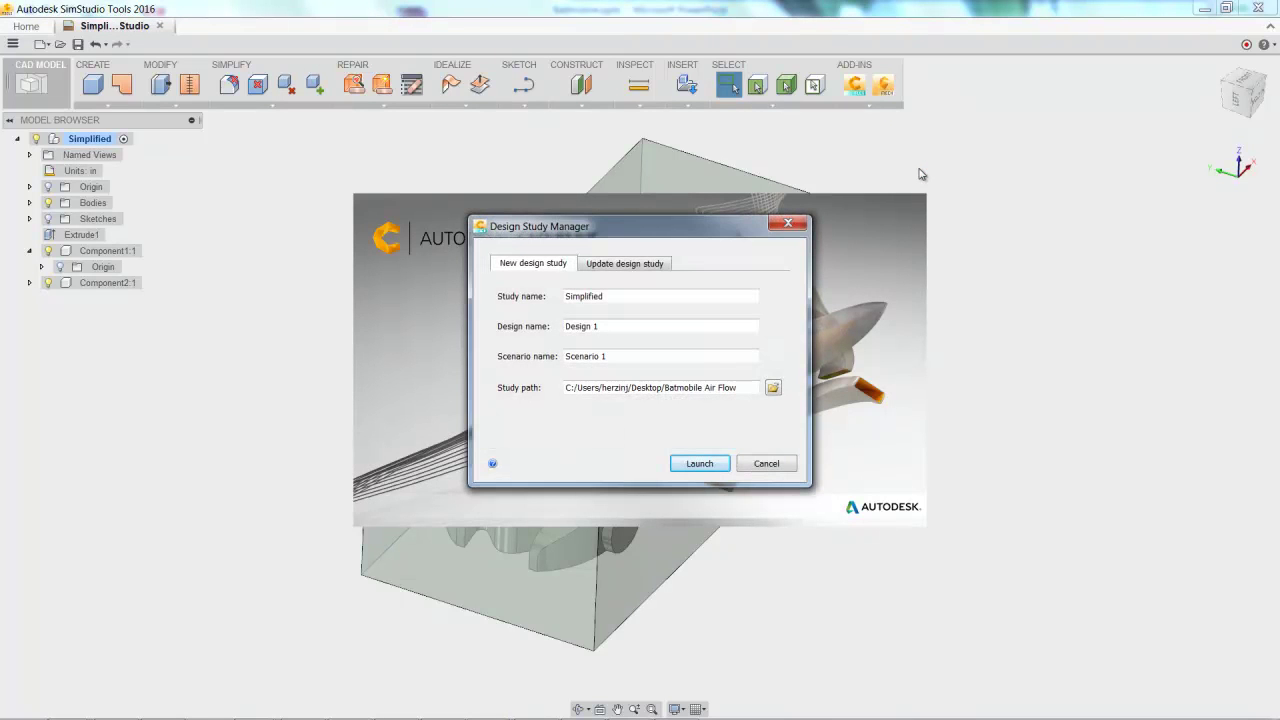
left_click(522, 296)
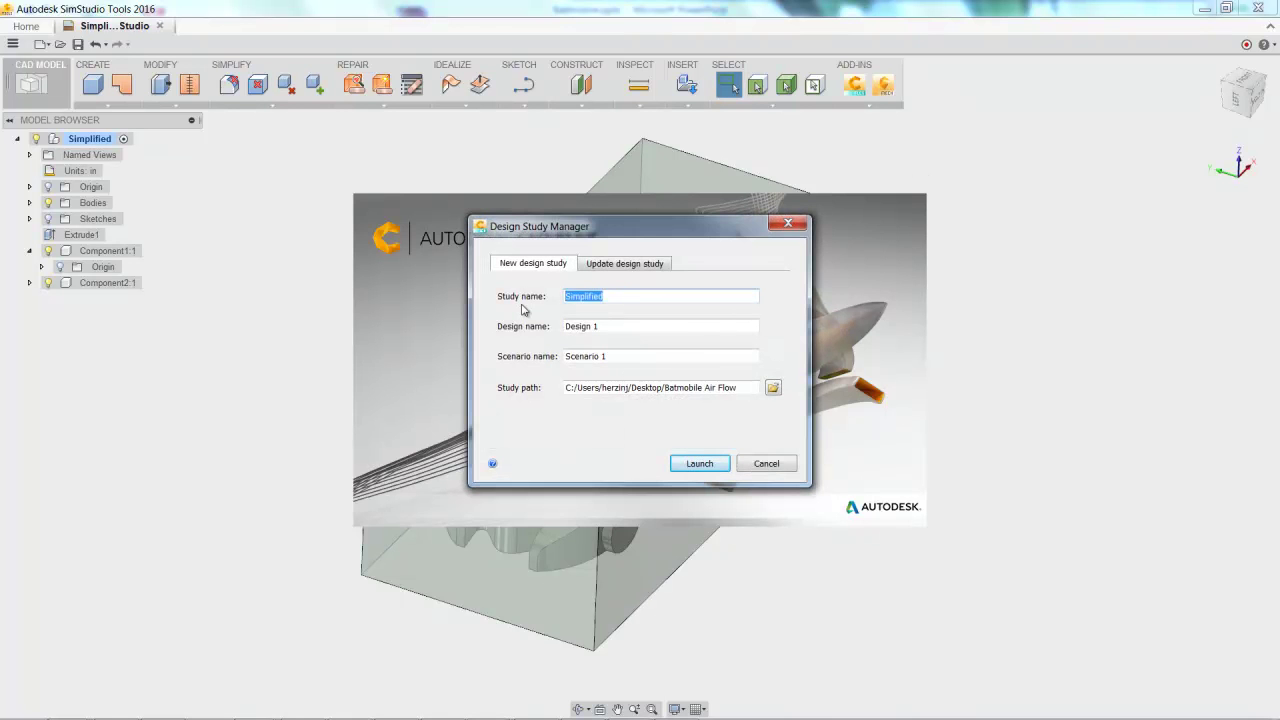
type("Batmobile")
key("Return")
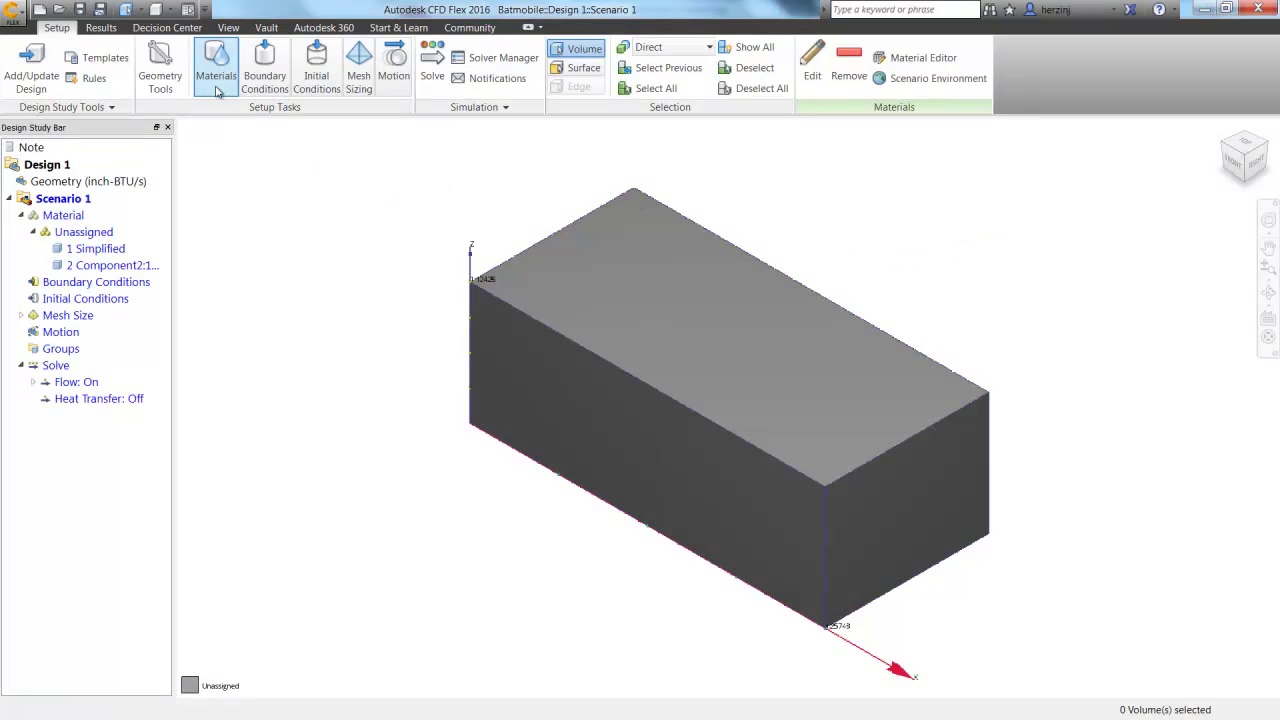
- Assign Air as the material of the fluid box volume Component2:1
left_click(108, 248)
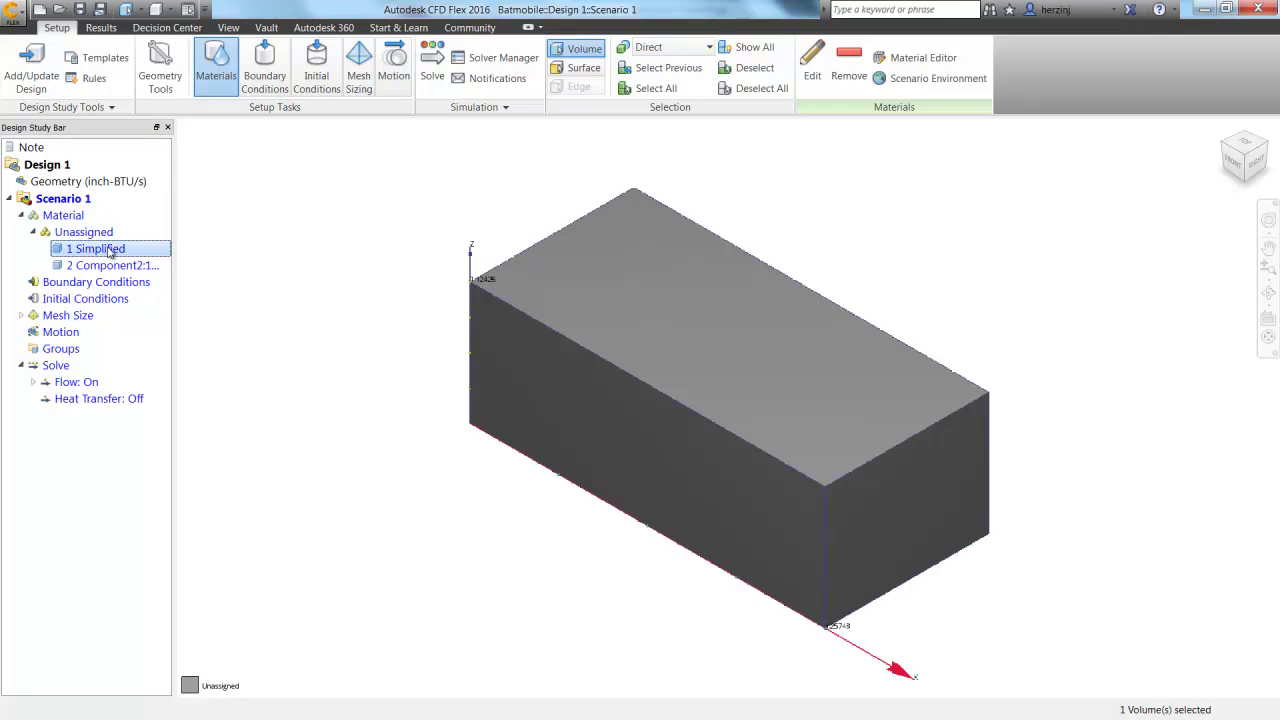
left_click(113, 265)
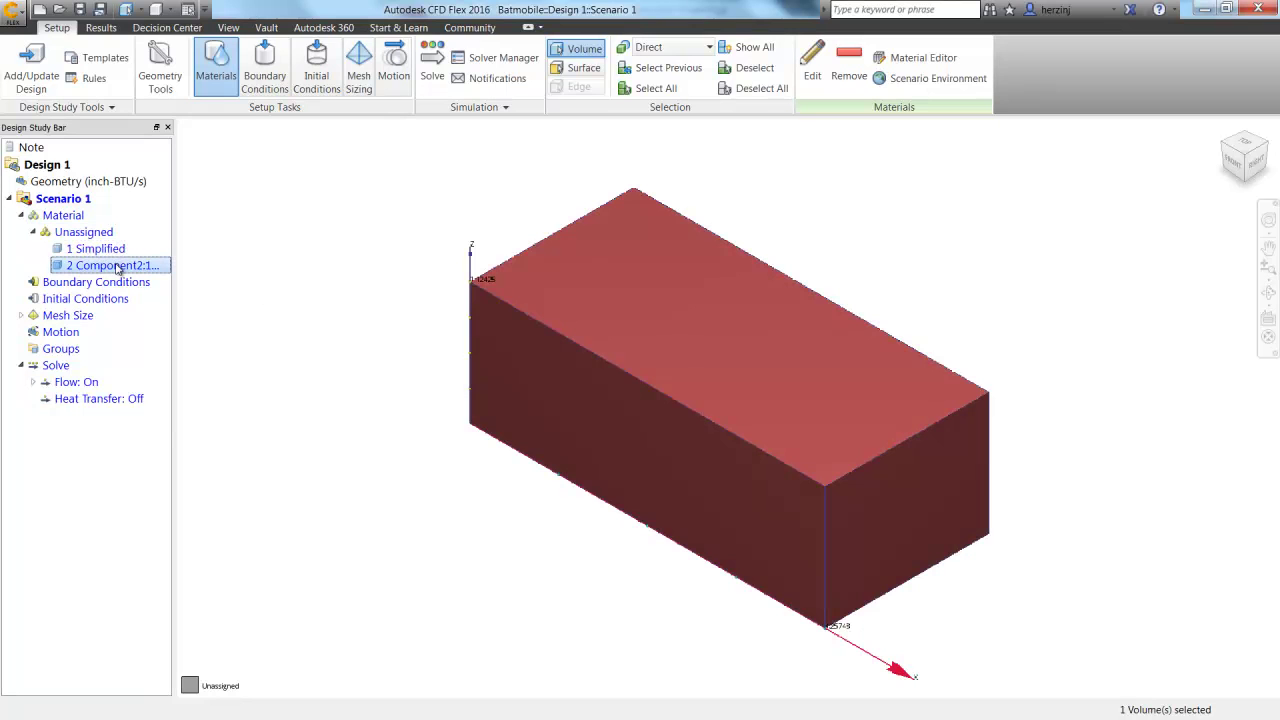
right_click(117, 272)
left_click(170, 279)
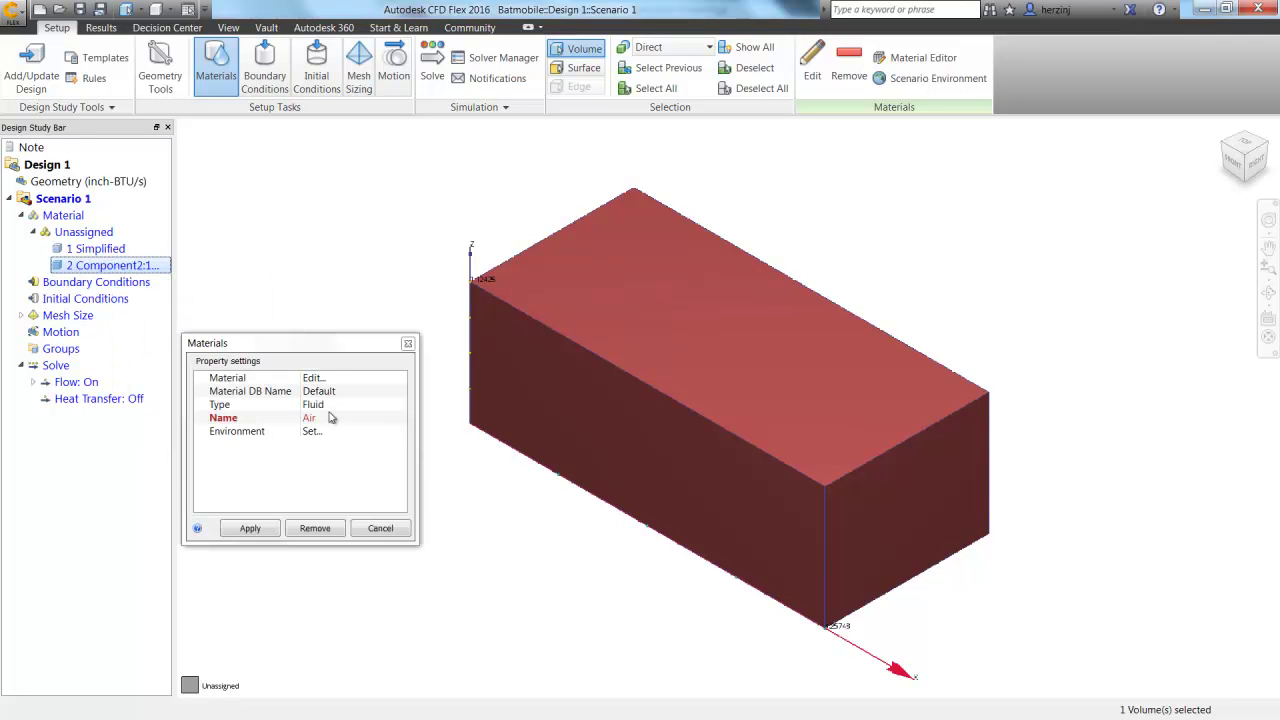
left_click(272, 530)
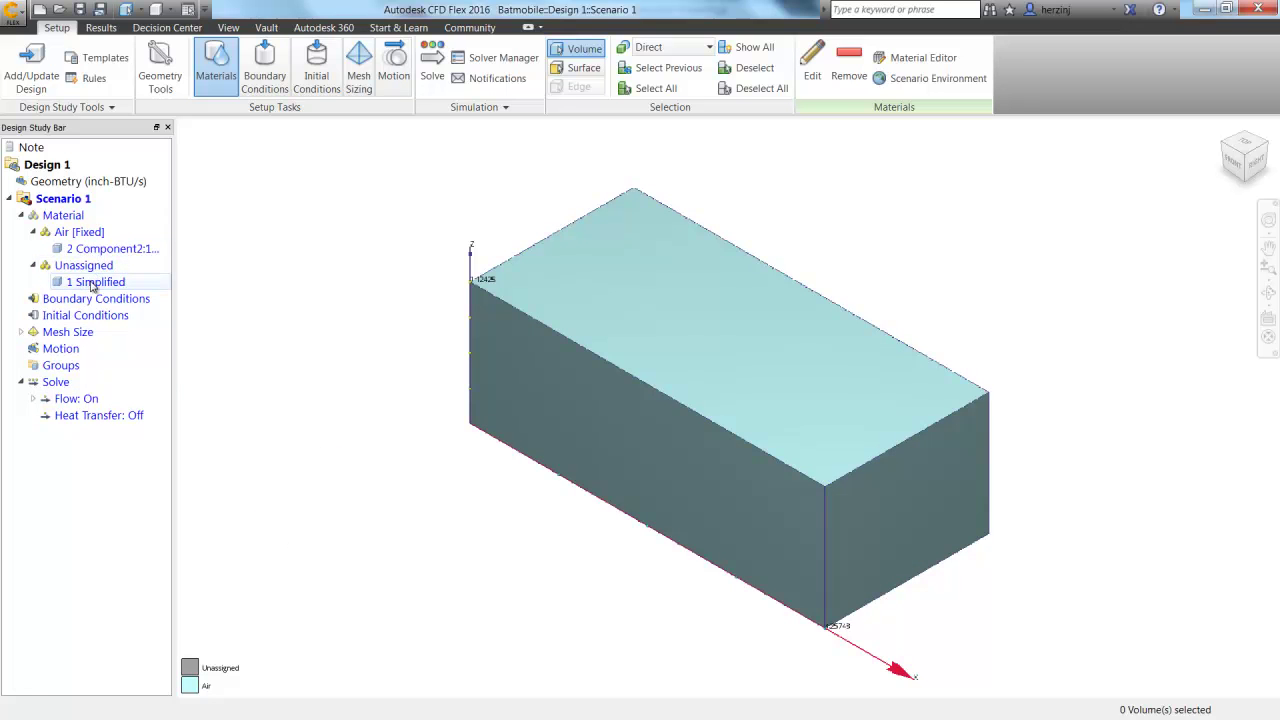
- Hide the air box and give the Simplified car body a solid Steel material
left_click(92, 284)
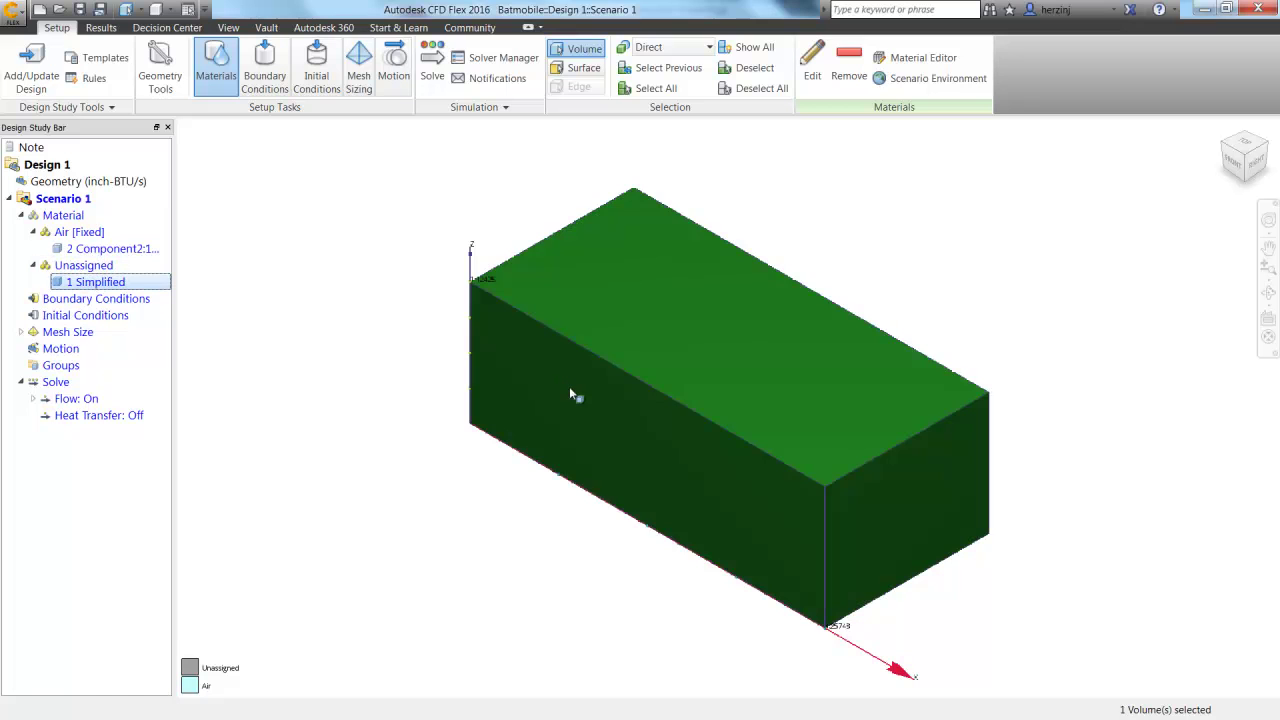
right_click(569, 386)
left_click(606, 658)
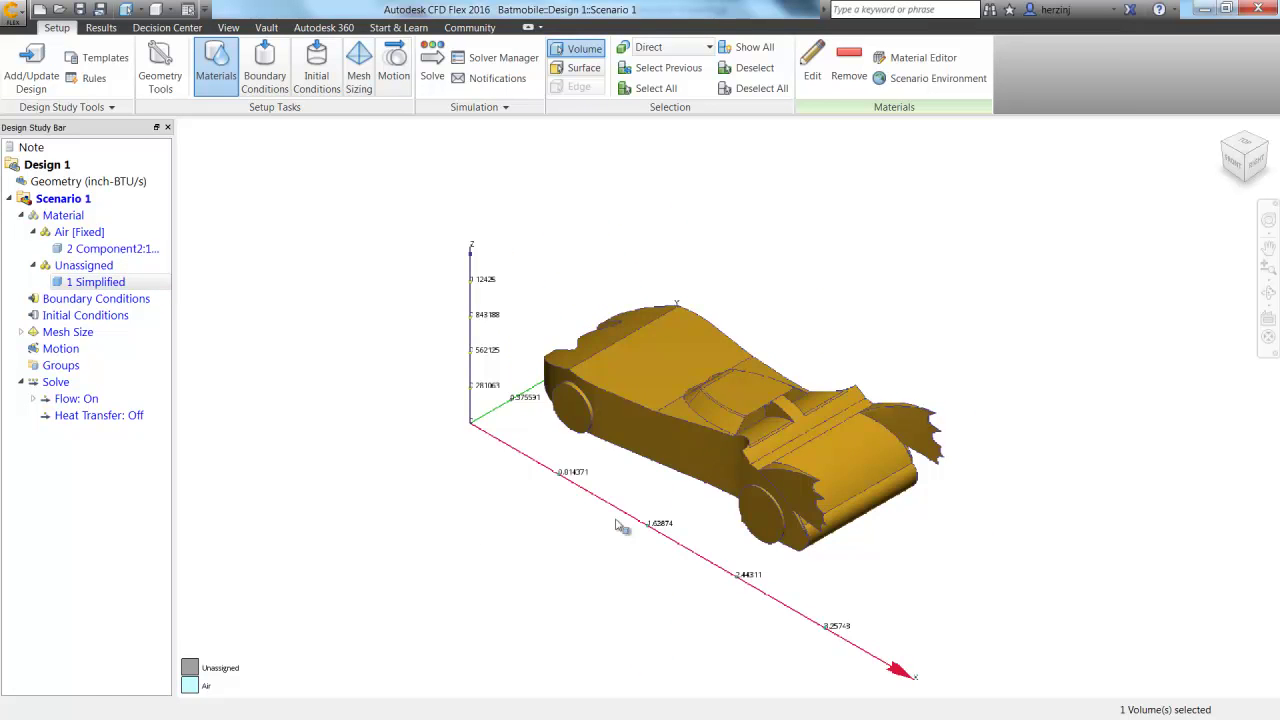
right_click(87, 288)
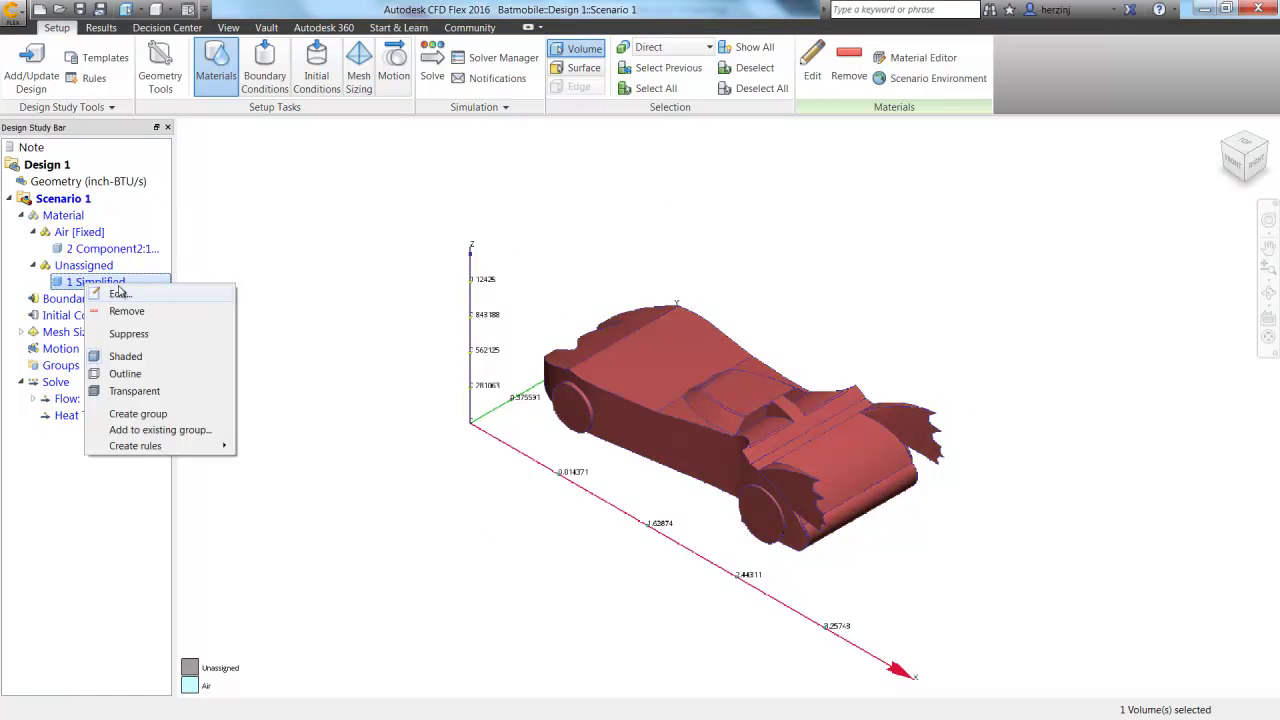
left_click(129, 297)
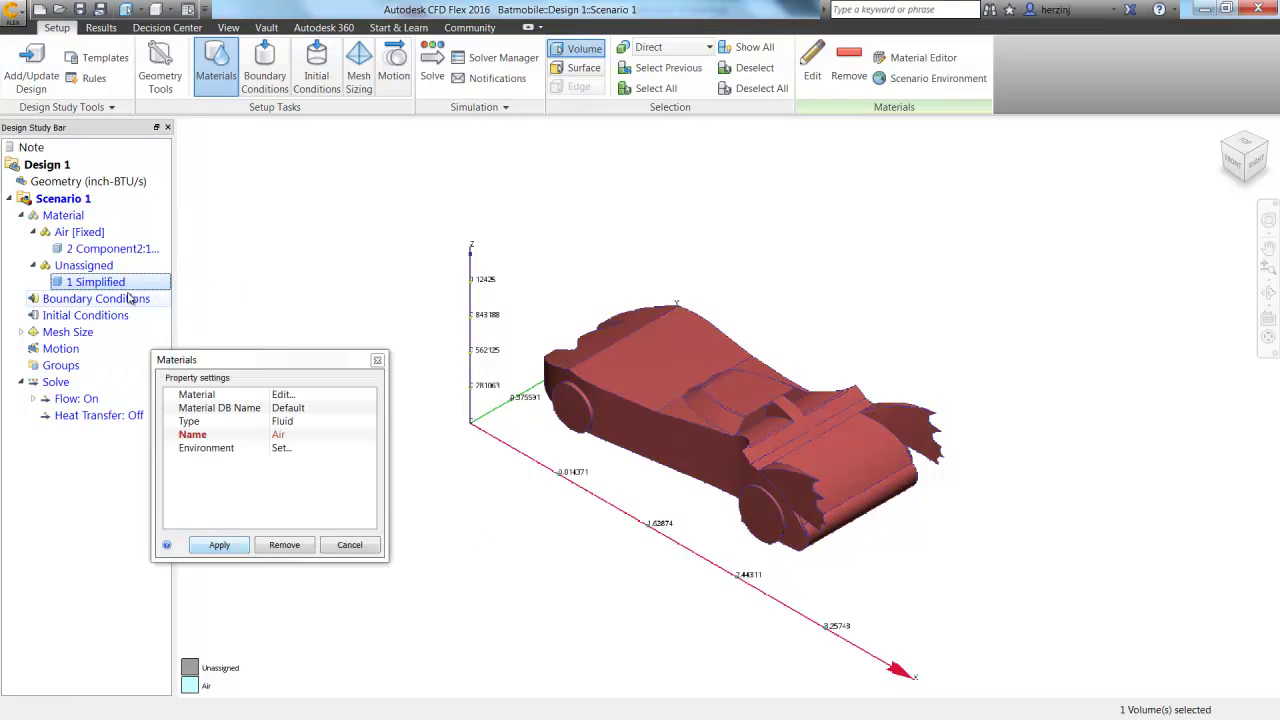
left_click(301, 423)
left_click(300, 448)
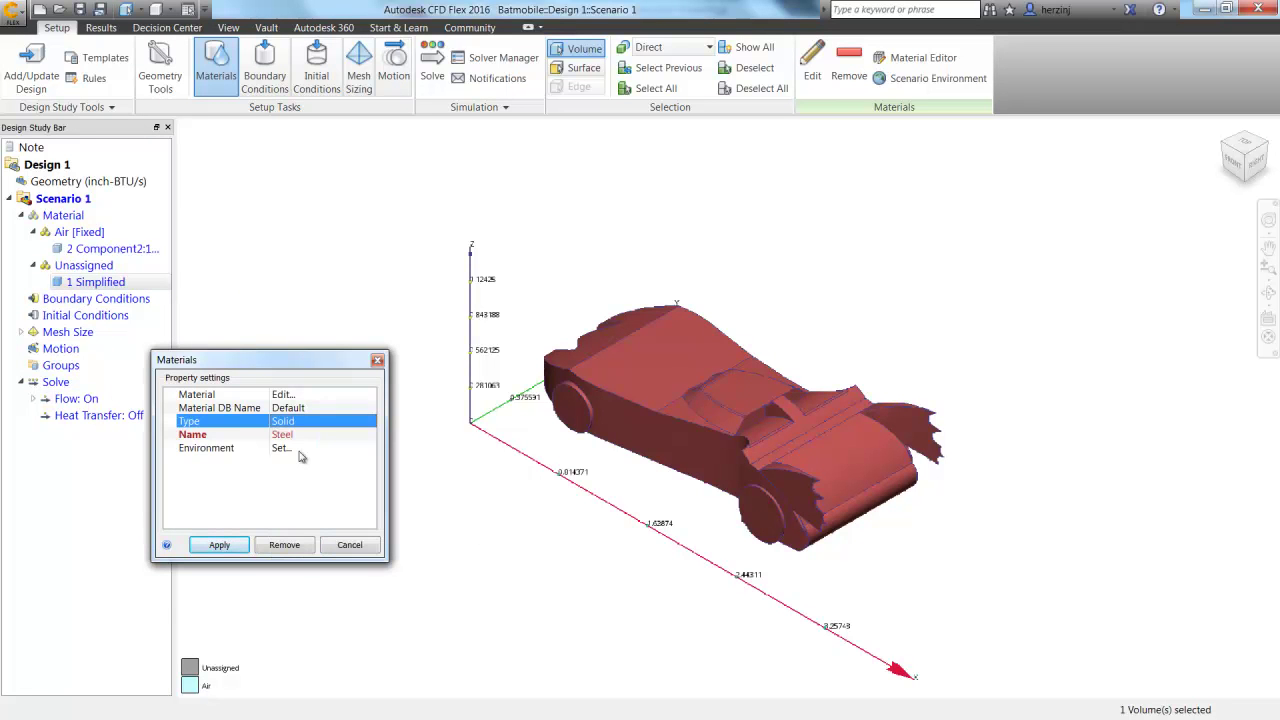
left_click(219, 544)
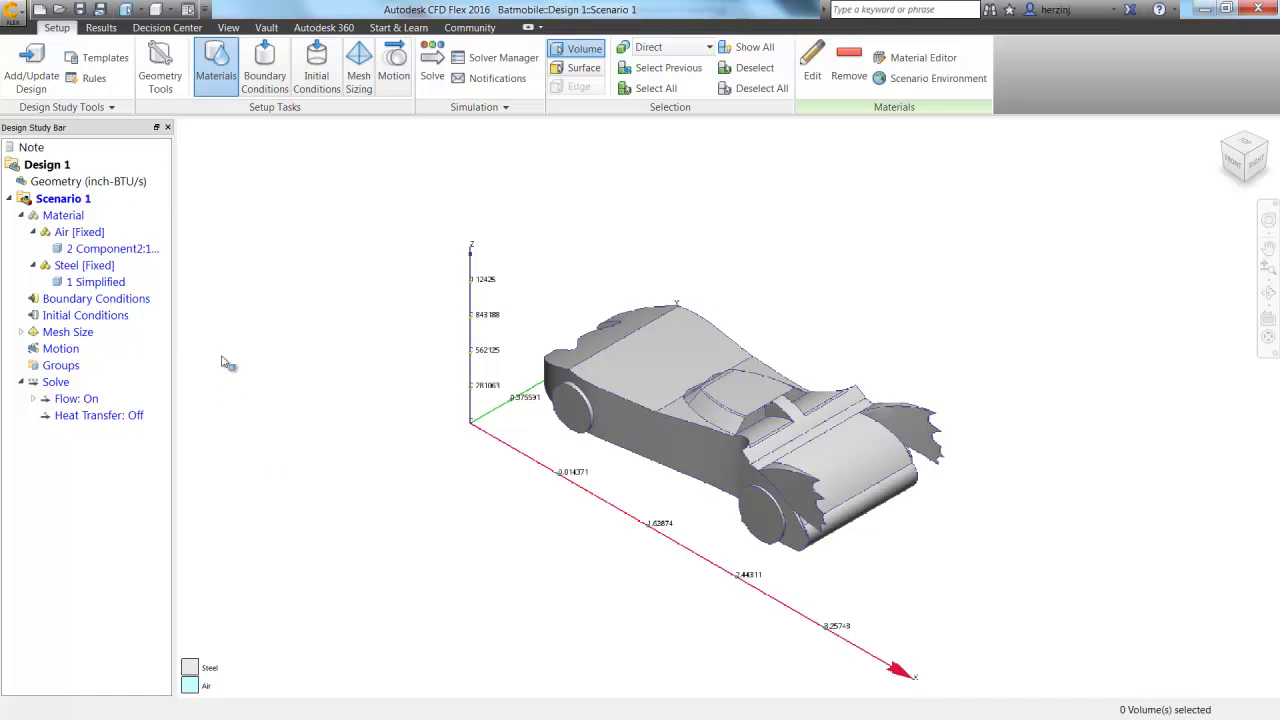
- Unhide all volumes and orbit to view the air box's side
right_click(317, 364)
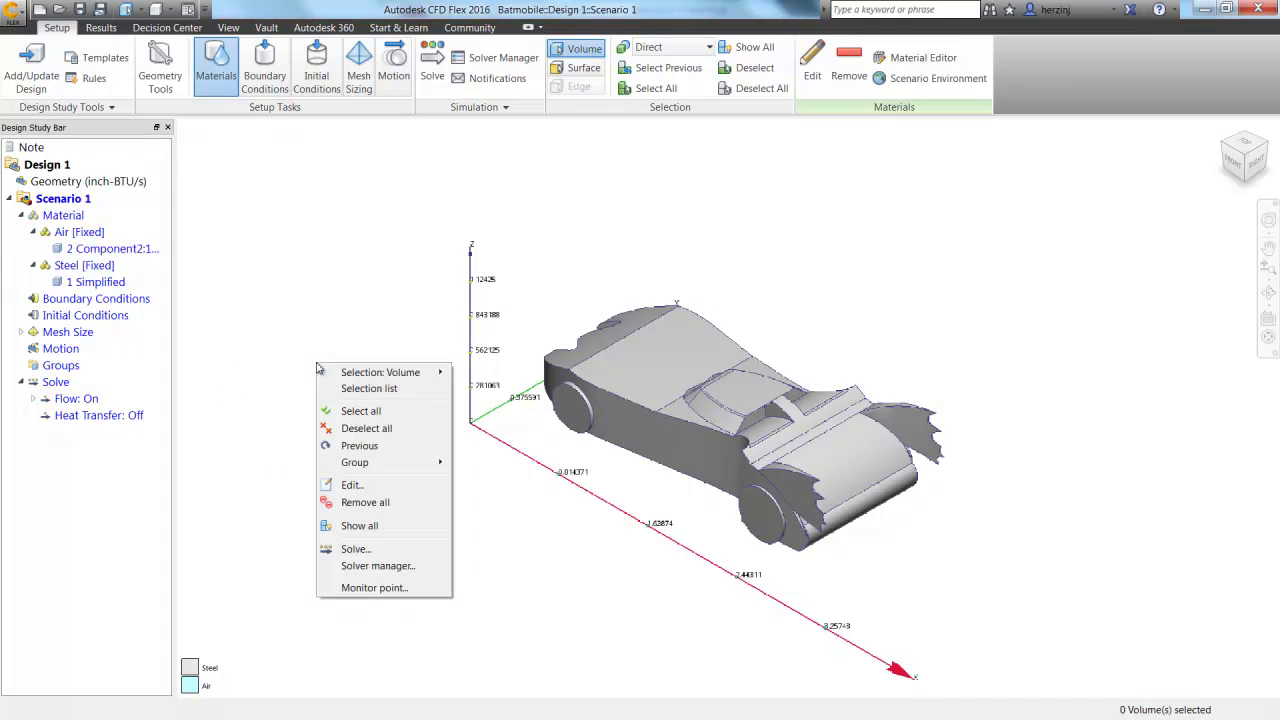
left_click(359, 526)
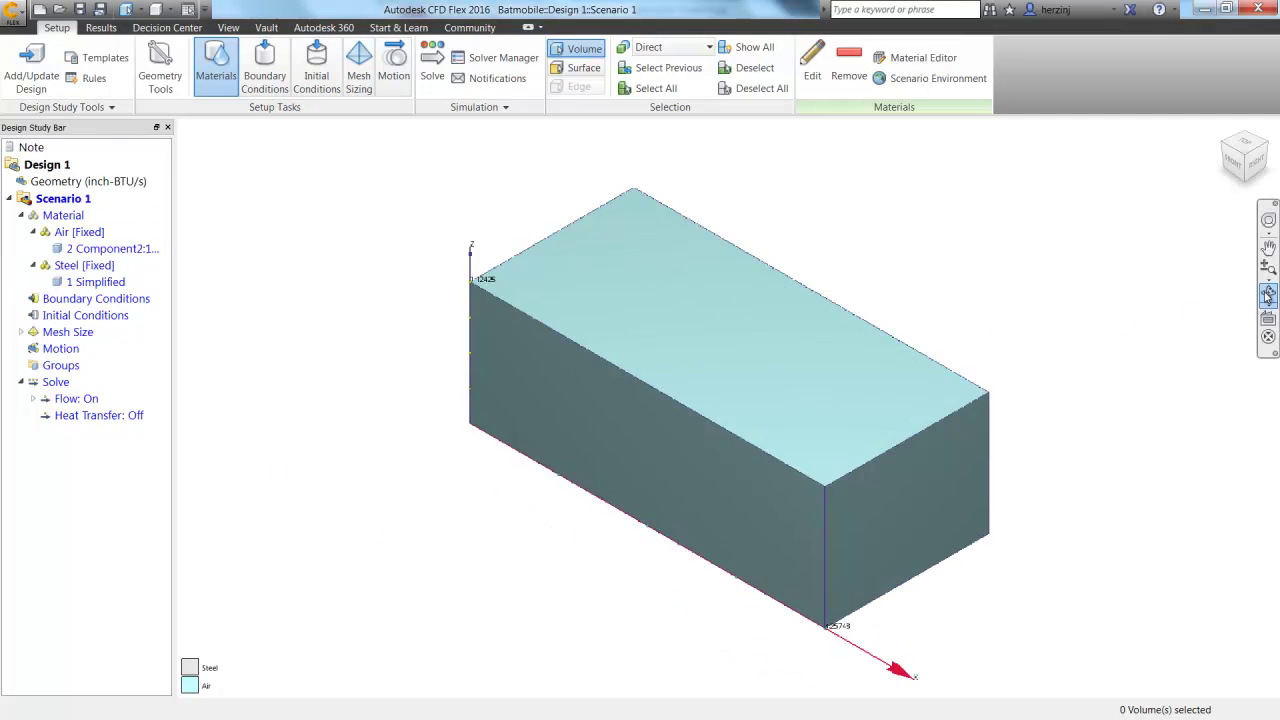
middle_click_drag(855, 445, 956, 483, "shift")
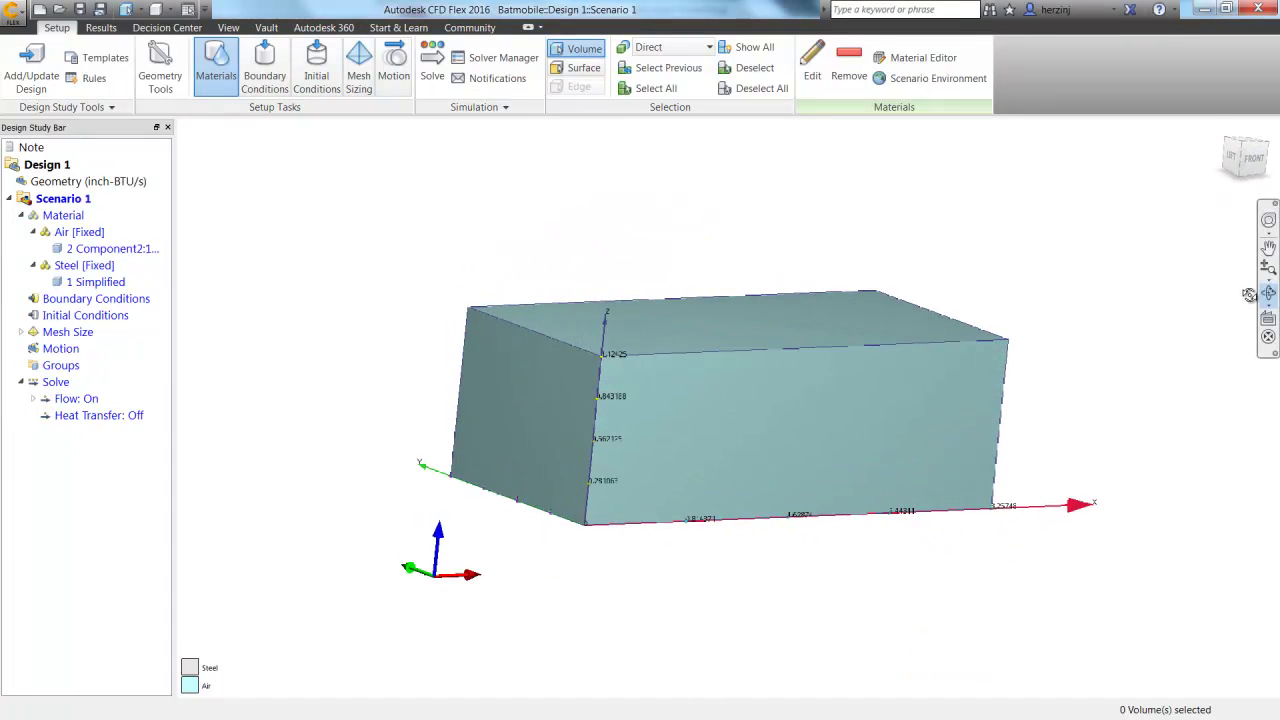
- Give the box's left end face an 80 mph inlet velocity
left_click(264, 68)
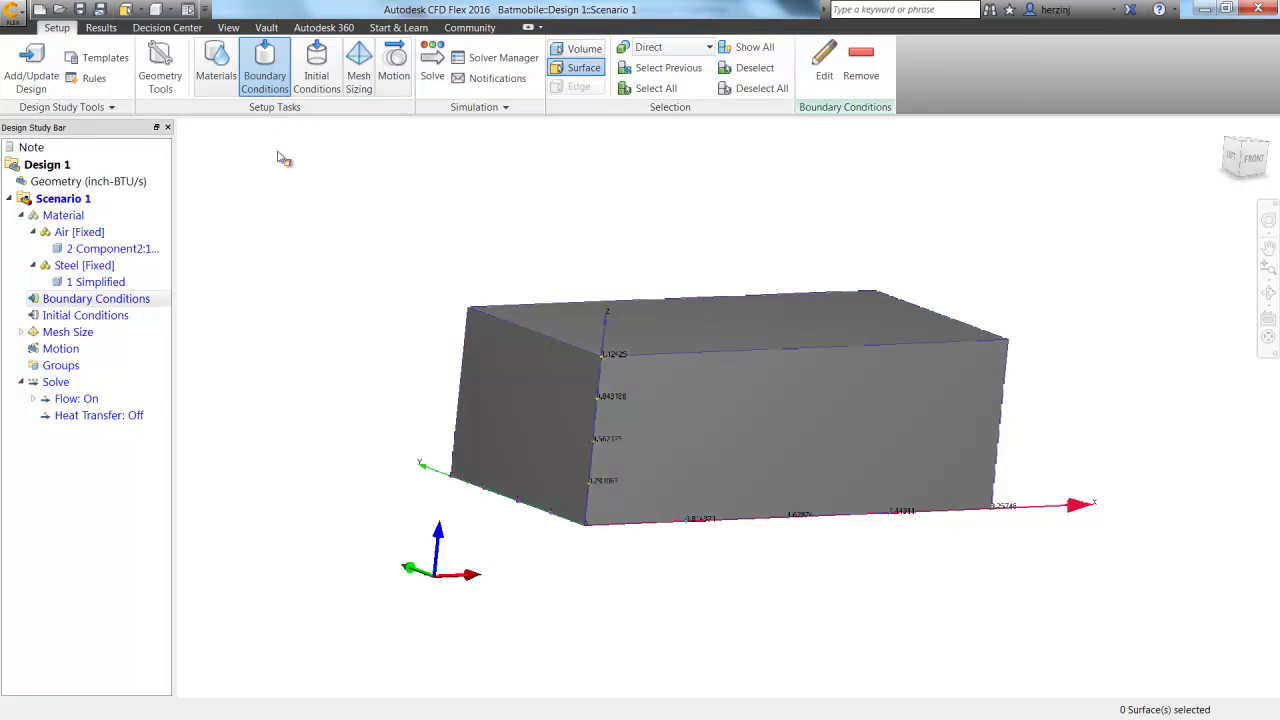
left_click(529, 356)
left_click(824, 65)
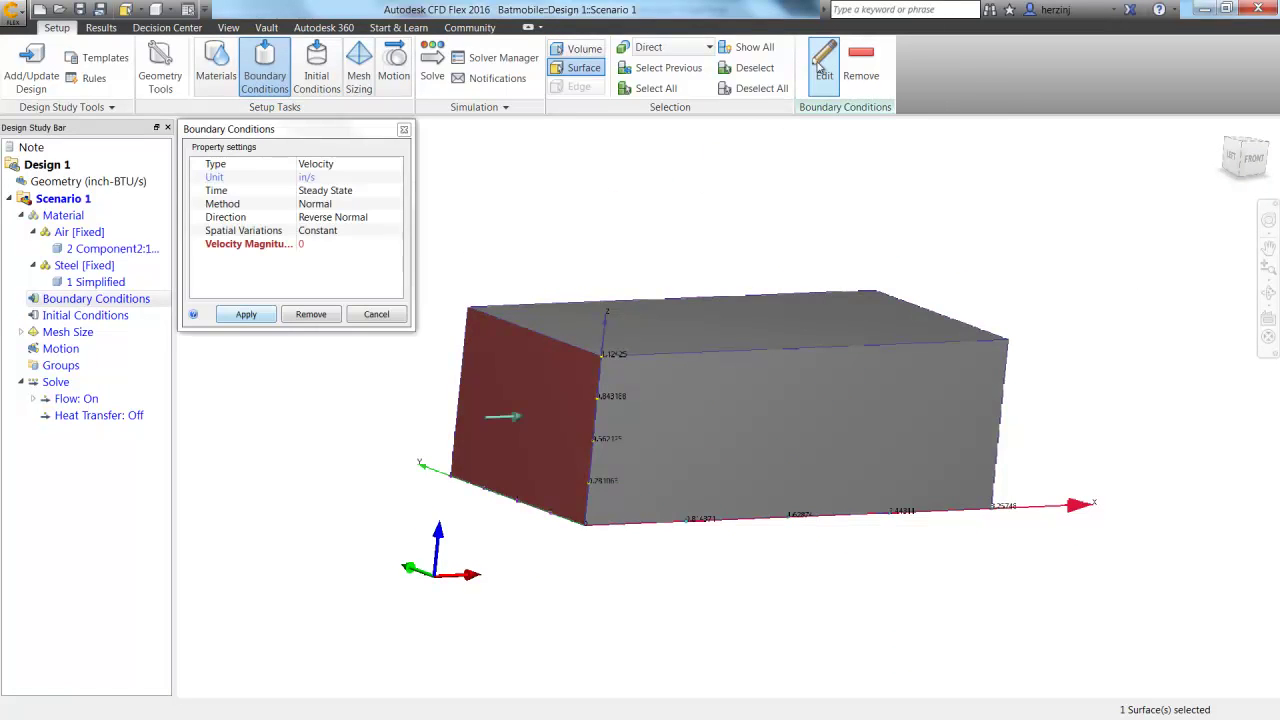
left_click(346, 180)
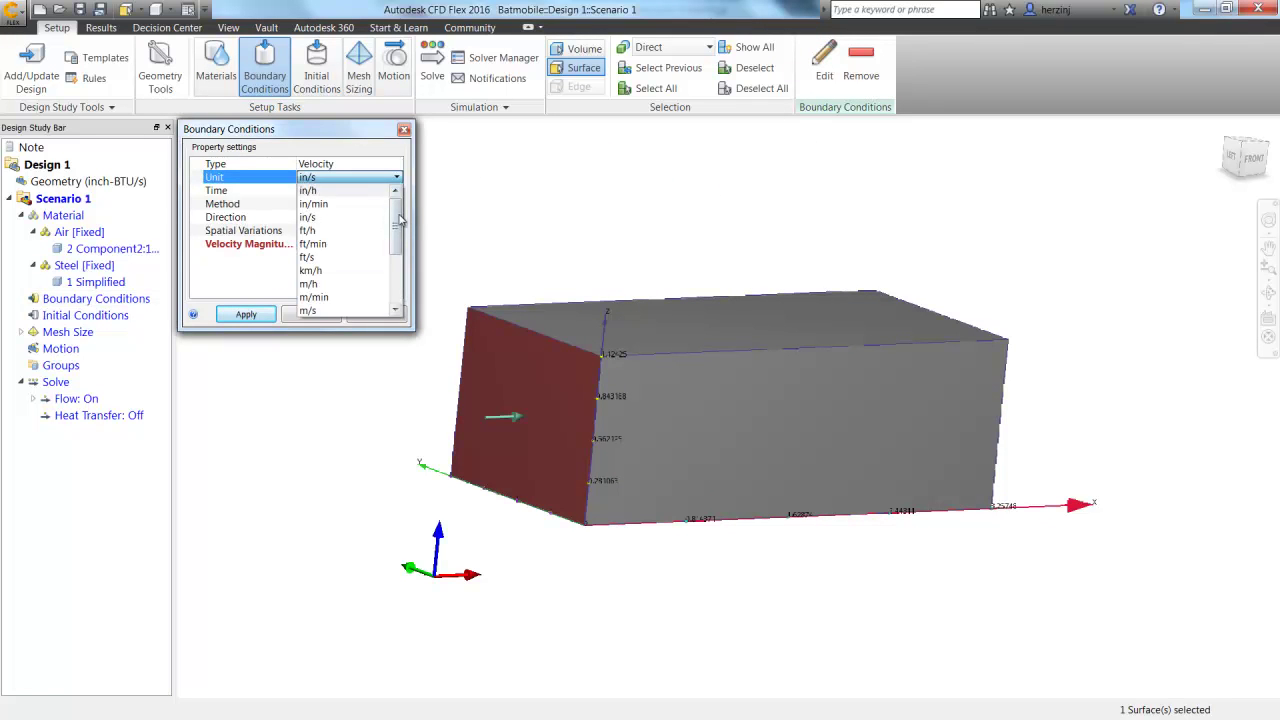
left_click_drag(399, 221, 406, 285)
left_click(332, 311)
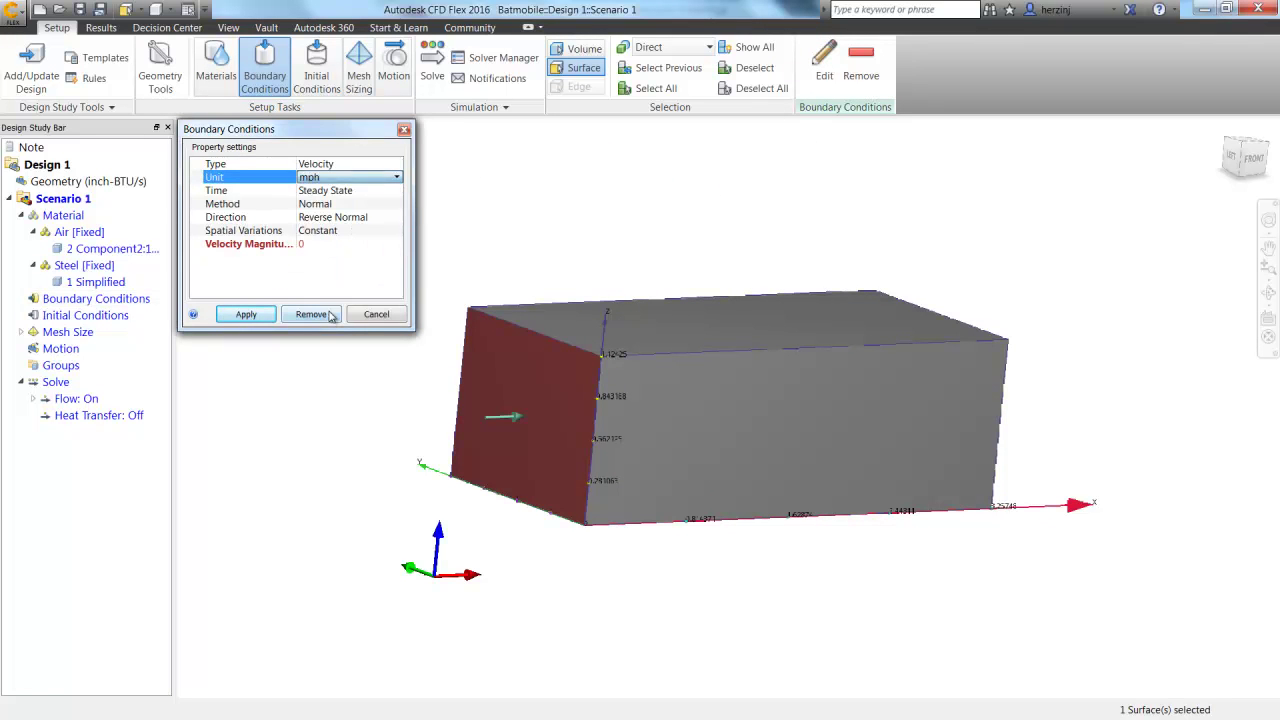
left_click(318, 247)
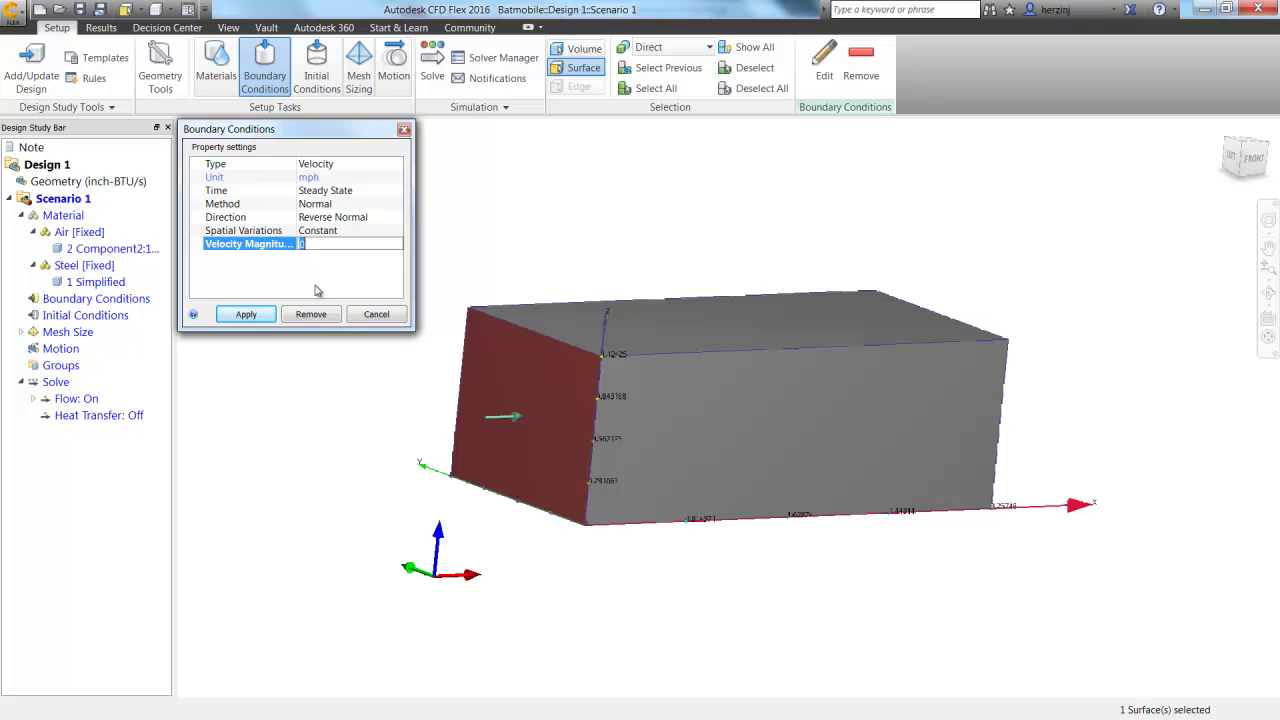
type("80")
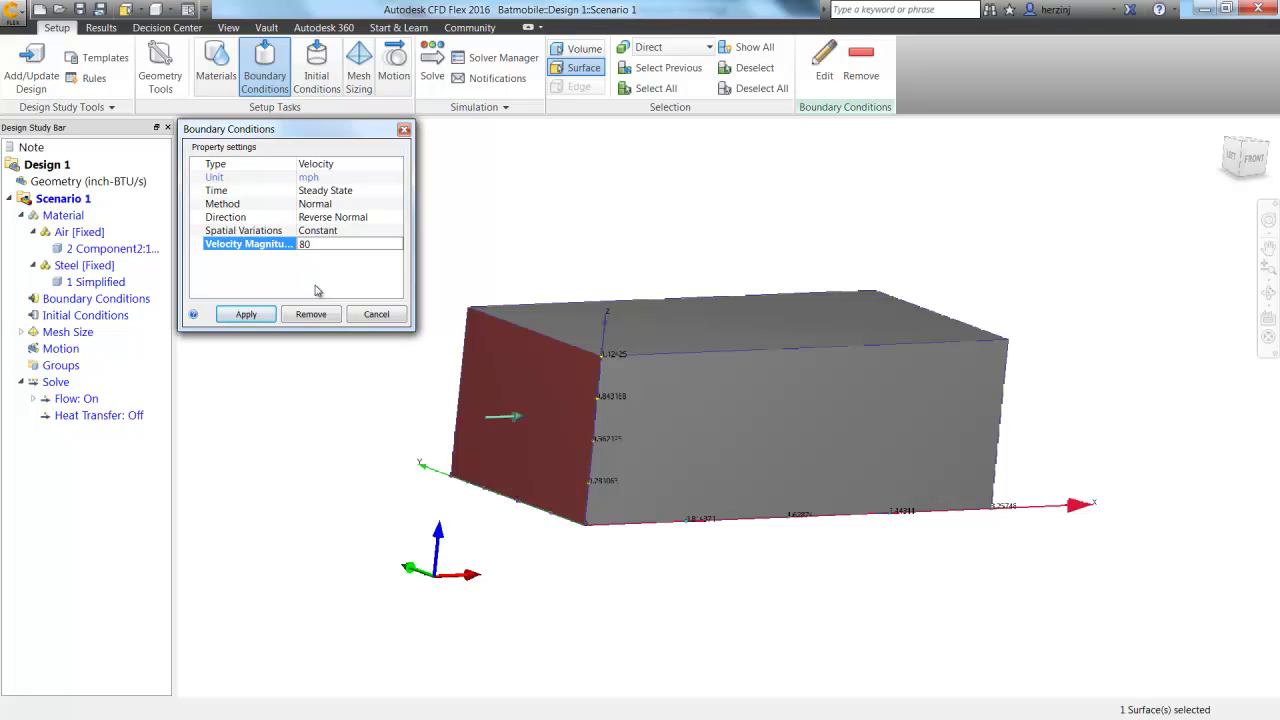
left_click(248, 314)
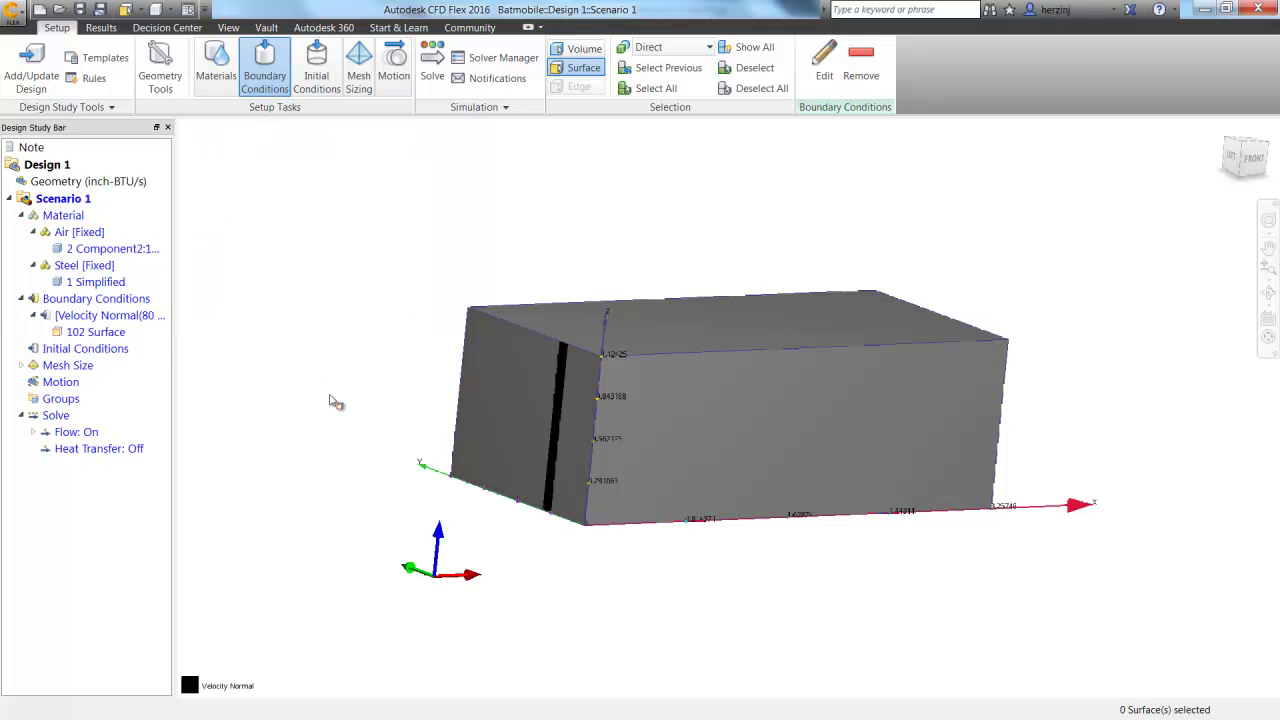
- Set the box's far end face as a 0 psi gage pressure outlet
left_click(1268, 292)
left_click_drag(907, 302, 808, 391)
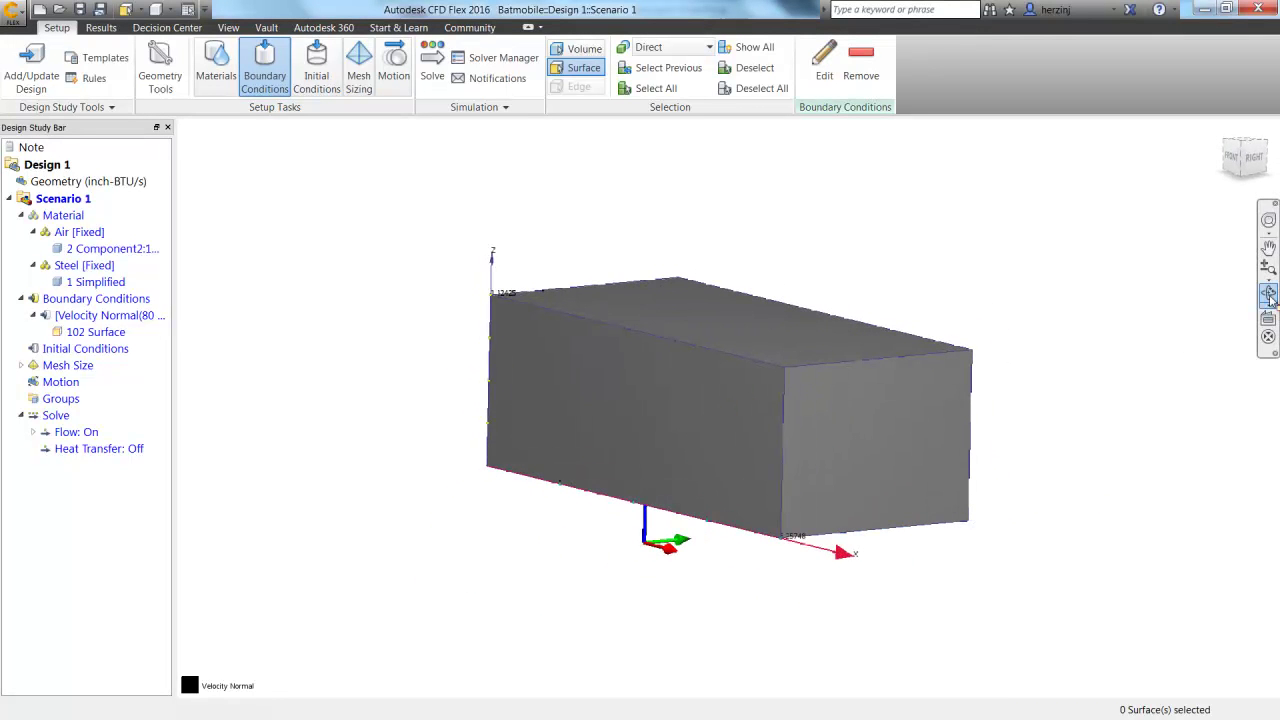
left_click(884, 420)
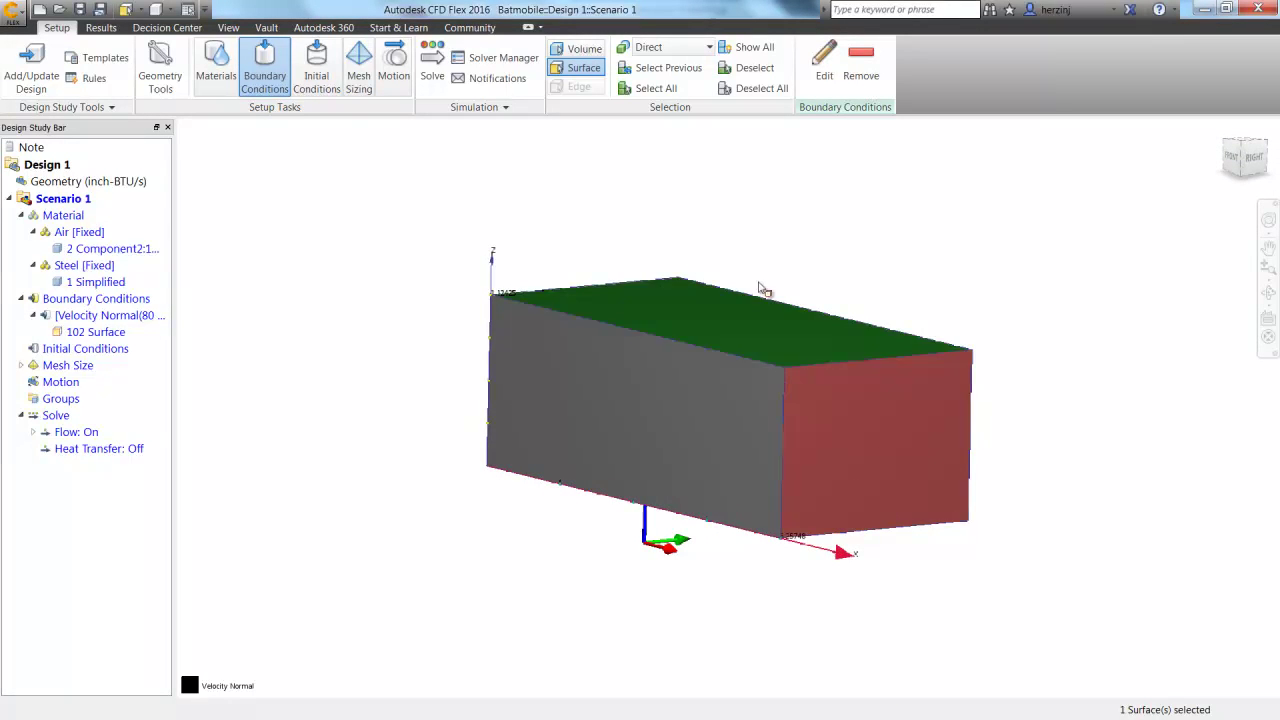
left_click(824, 62)
left_click(385, 165)
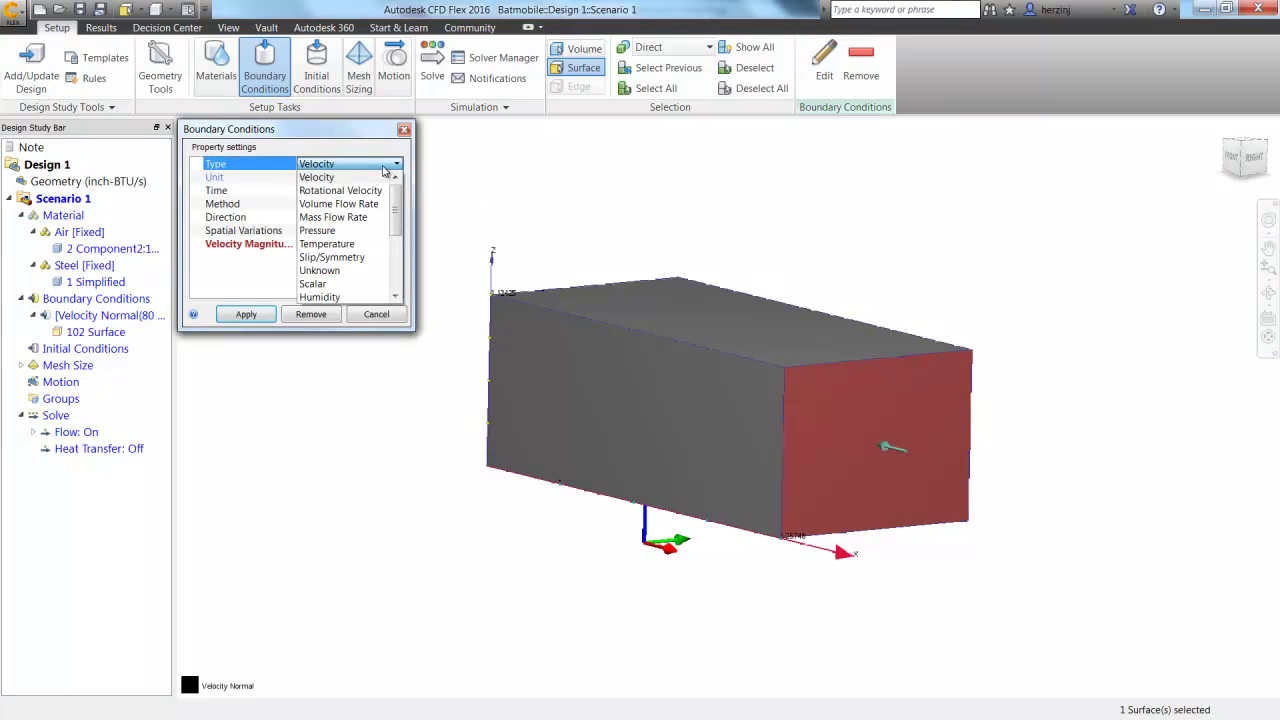
left_click(350, 231)
left_click(247, 316)
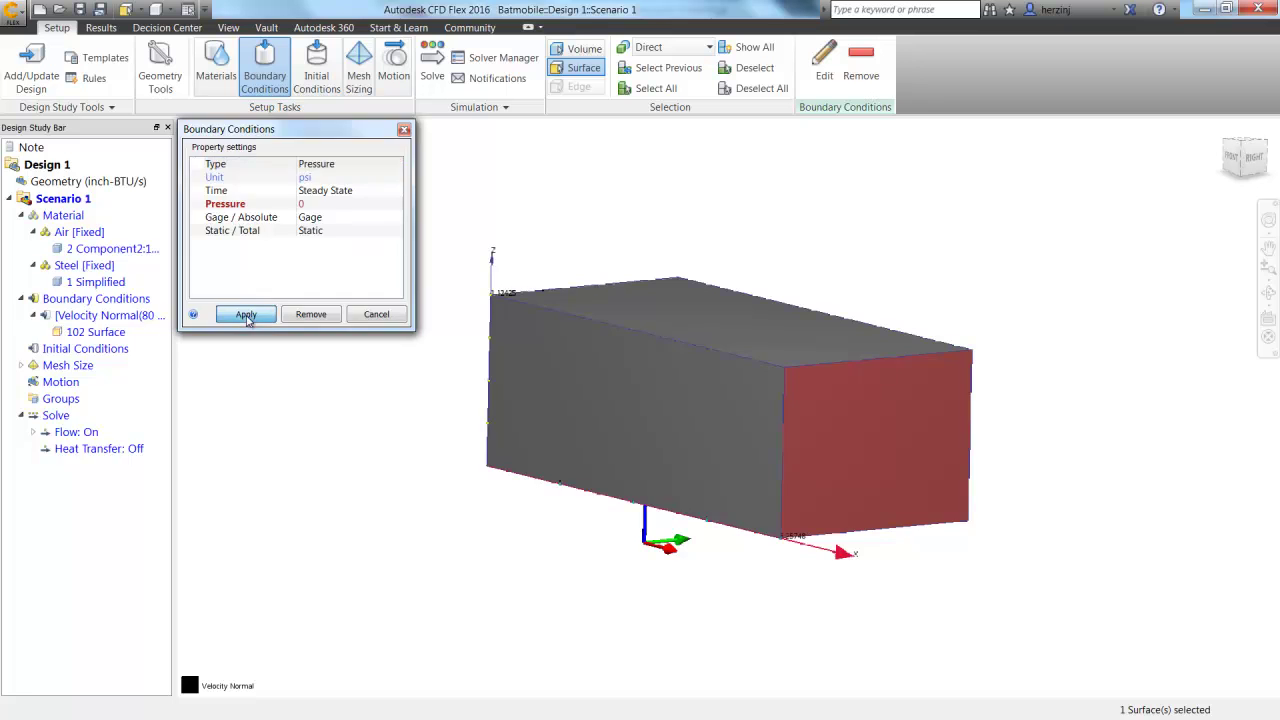
left_click(1268, 292)
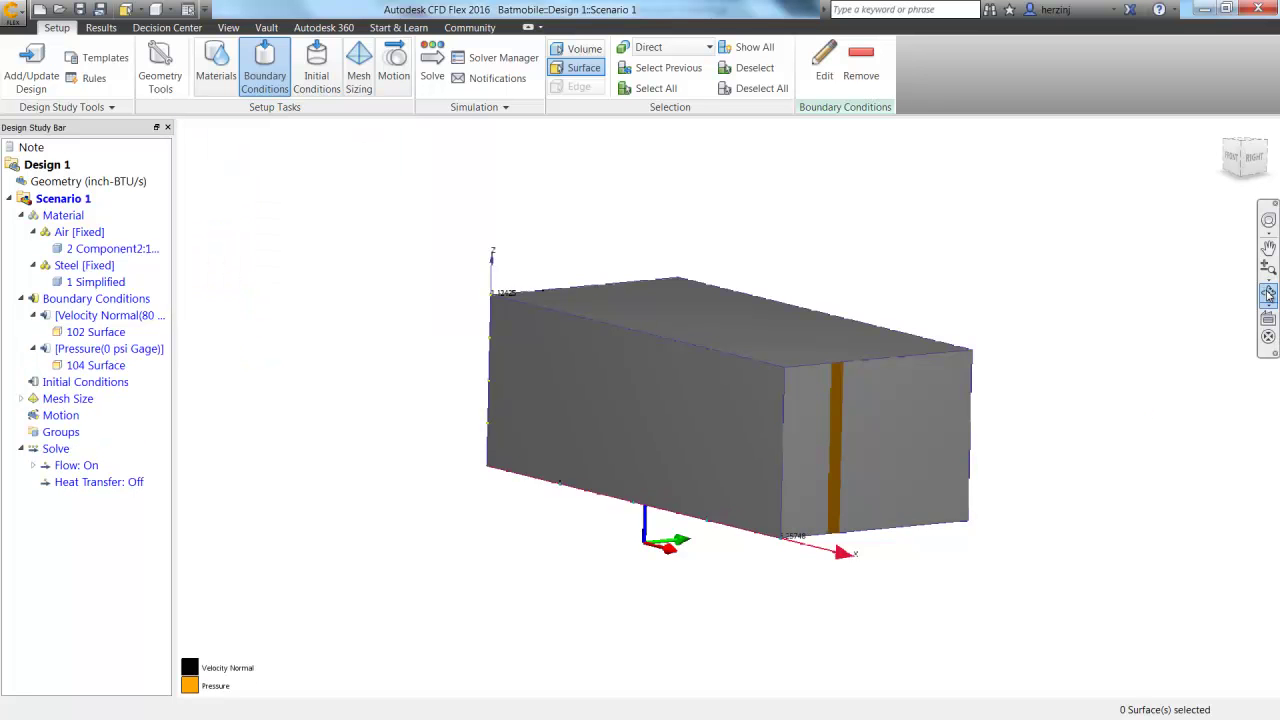
left_click_drag(735, 269, 1037, 280)
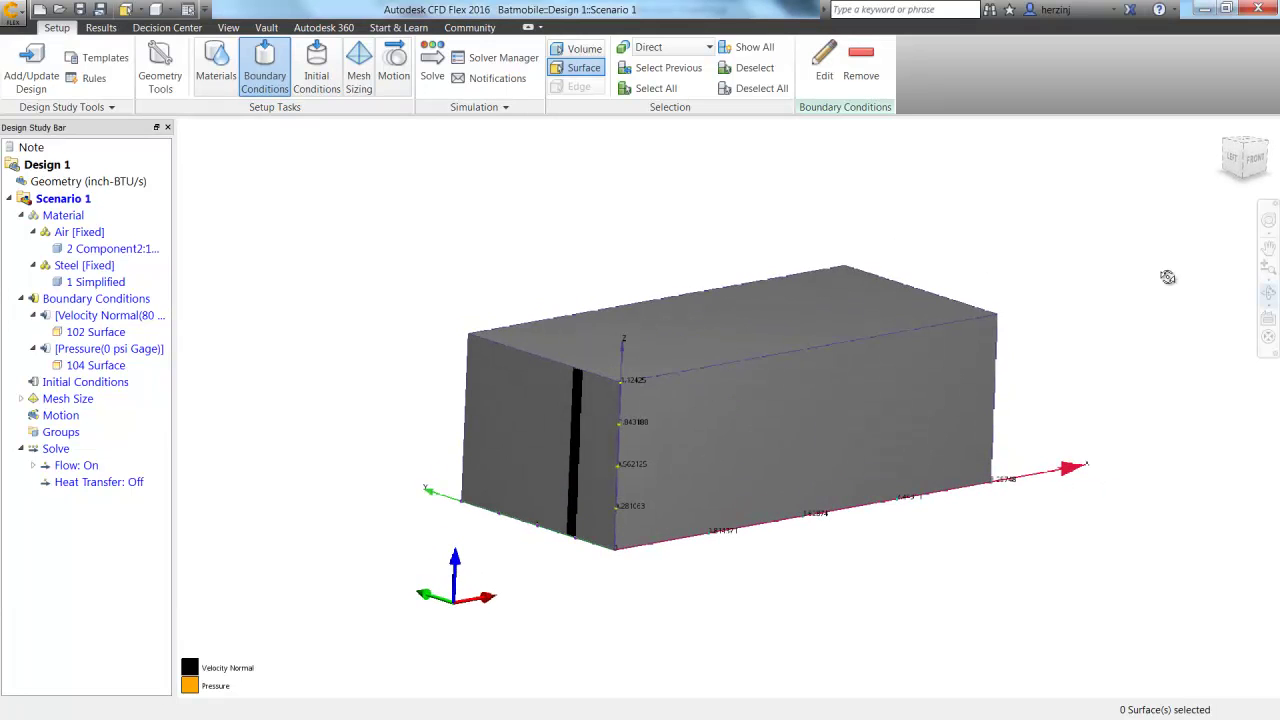
- Run the 100-iteration solve to get velocity streamlines around the car
left_click(1266, 290)
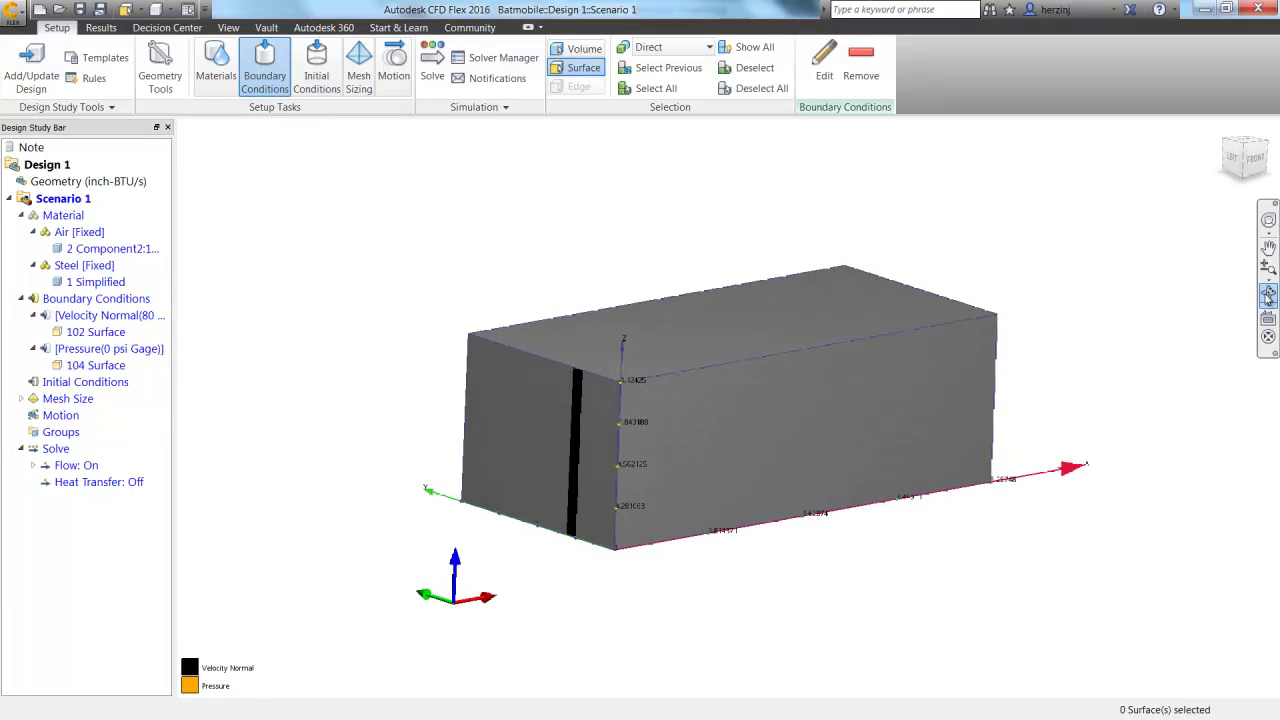
left_click(437, 75)
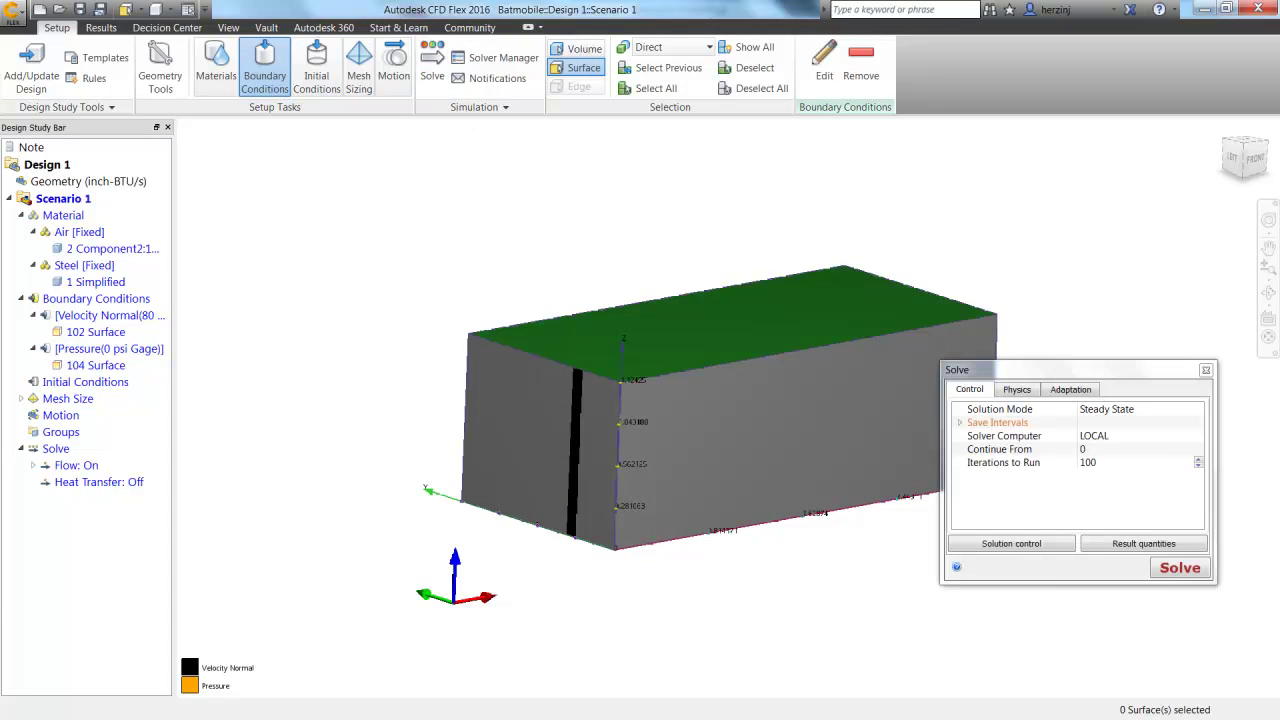
left_click(1179, 568)
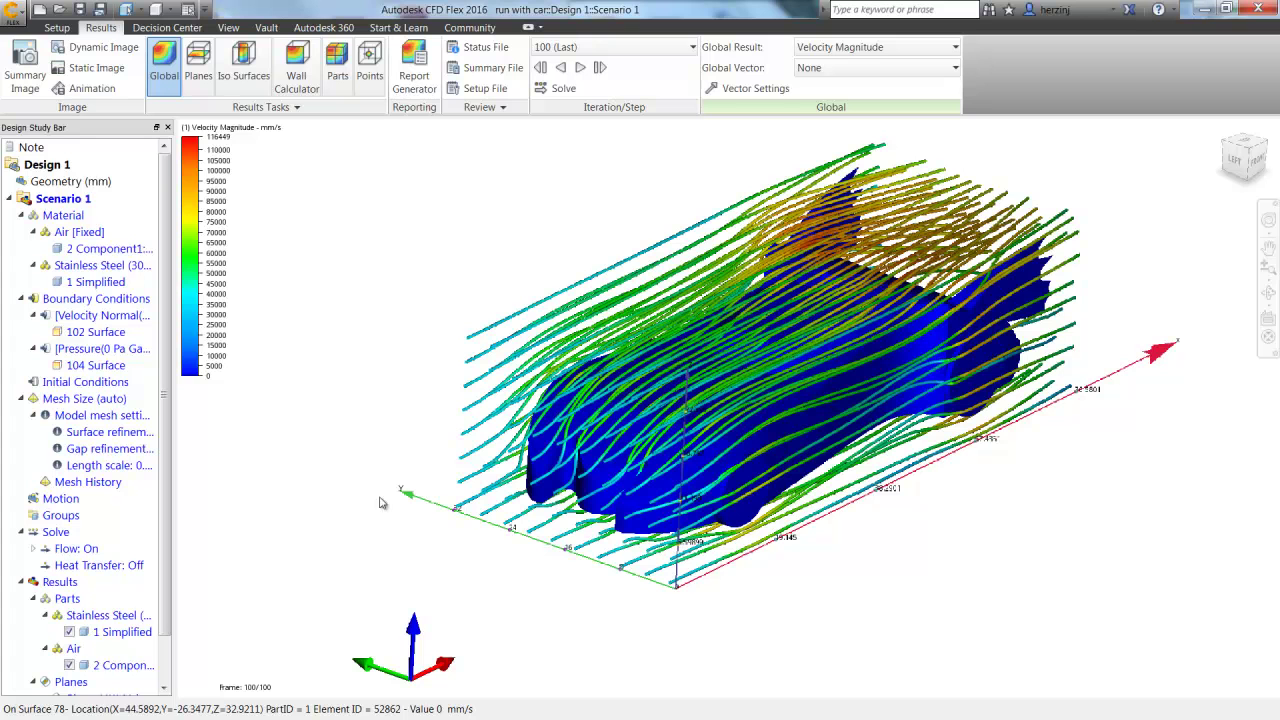
left_click(1236, 166)
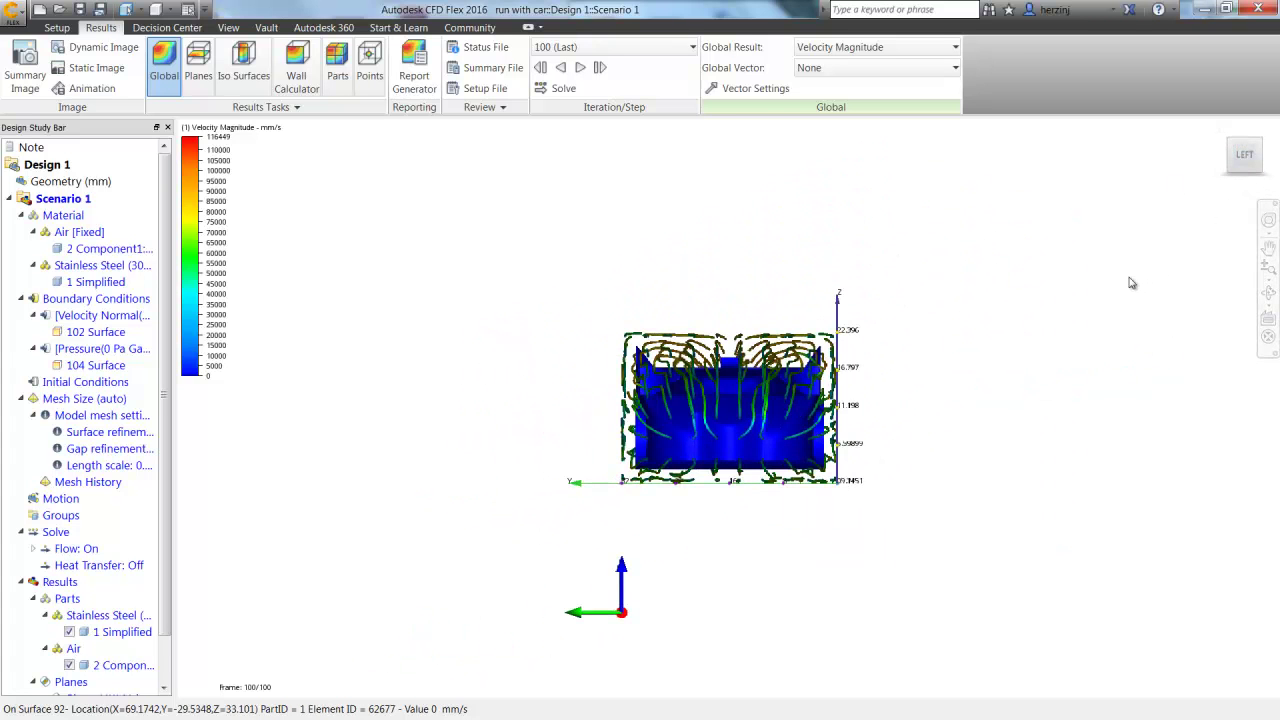
left_click(1261, 143)
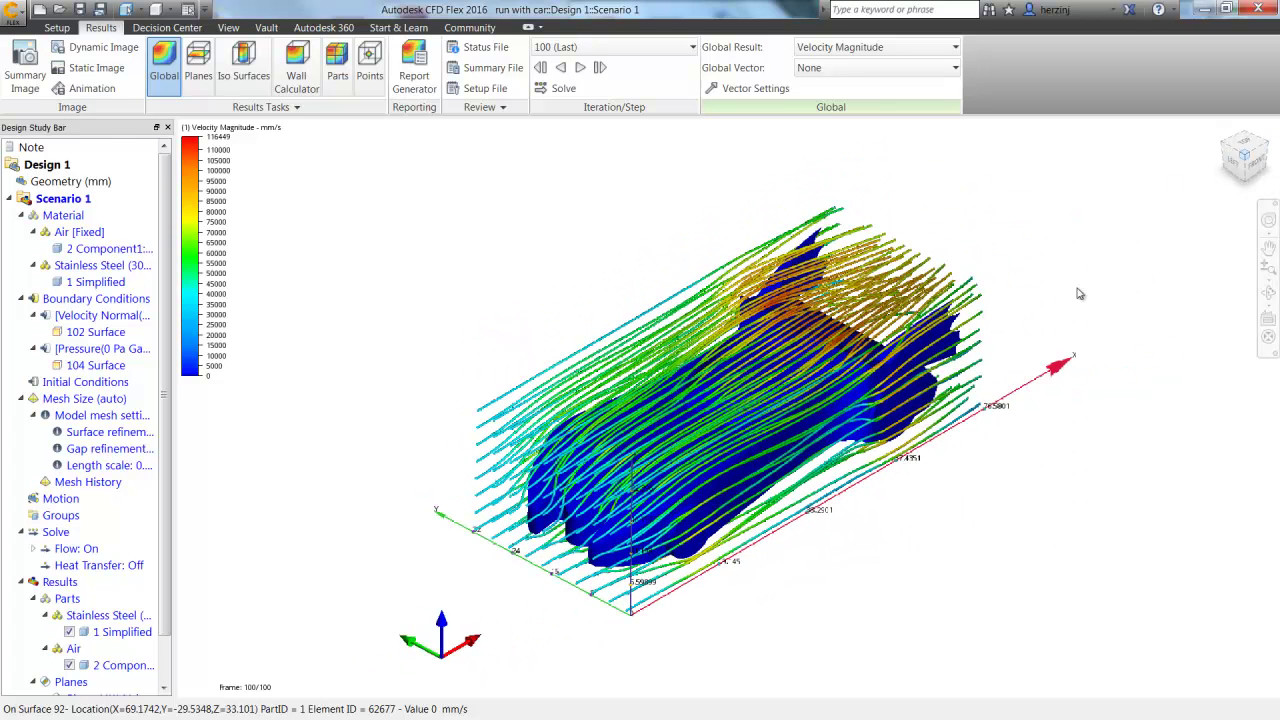